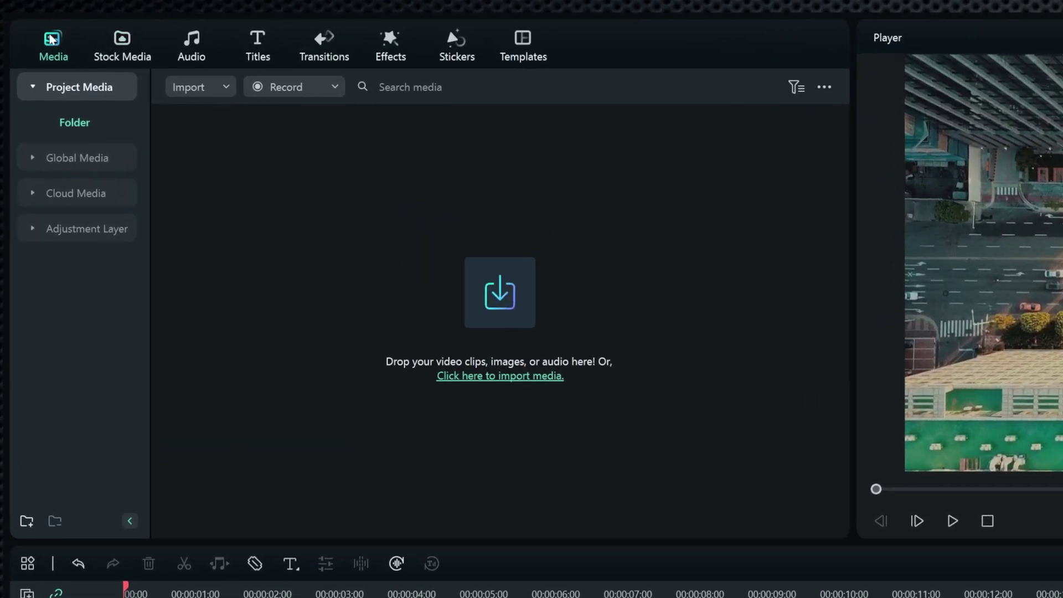
Place an adjustment layer at the start of video track 3 and extend it to the end of the last clip
{"action": "left_click", "coordinate": [81, 232]}
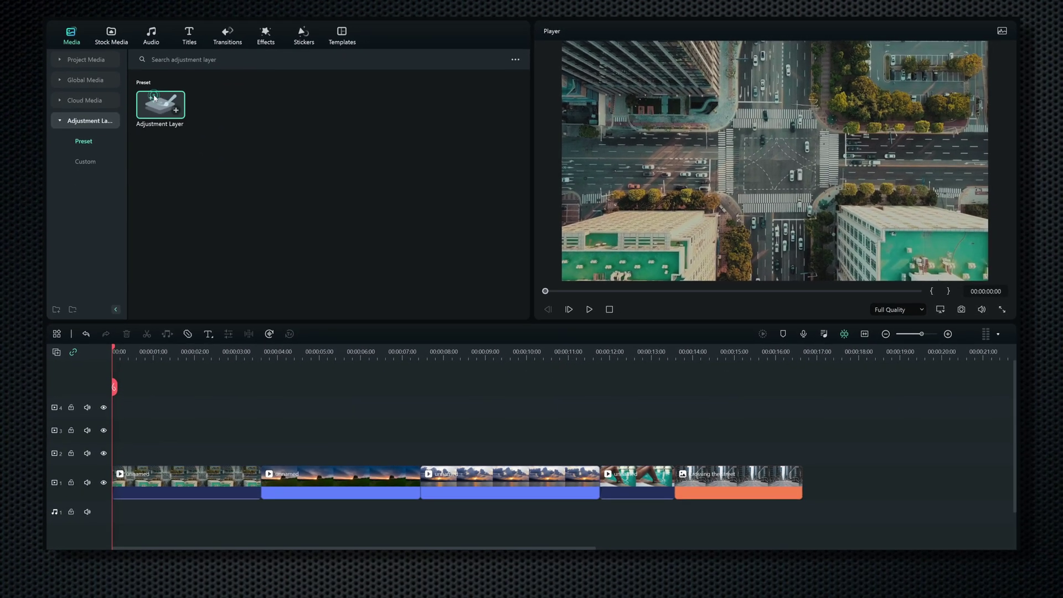
{"action": "left_click", "coordinate": [163, 101]}
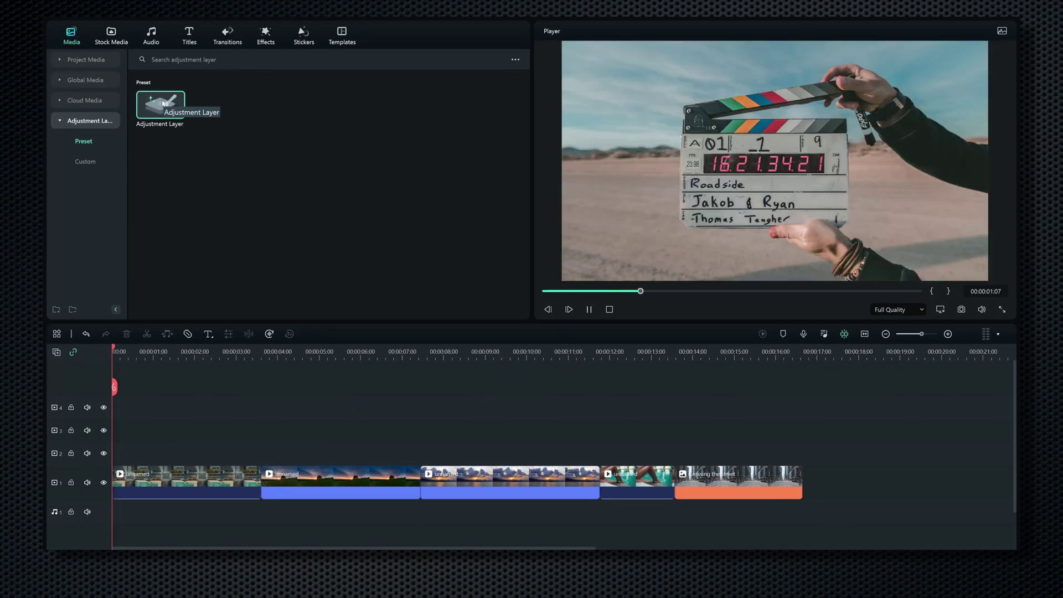
{"action": "left_click_drag", "start_coordinate": [163, 102], "coordinate": [121, 440]}
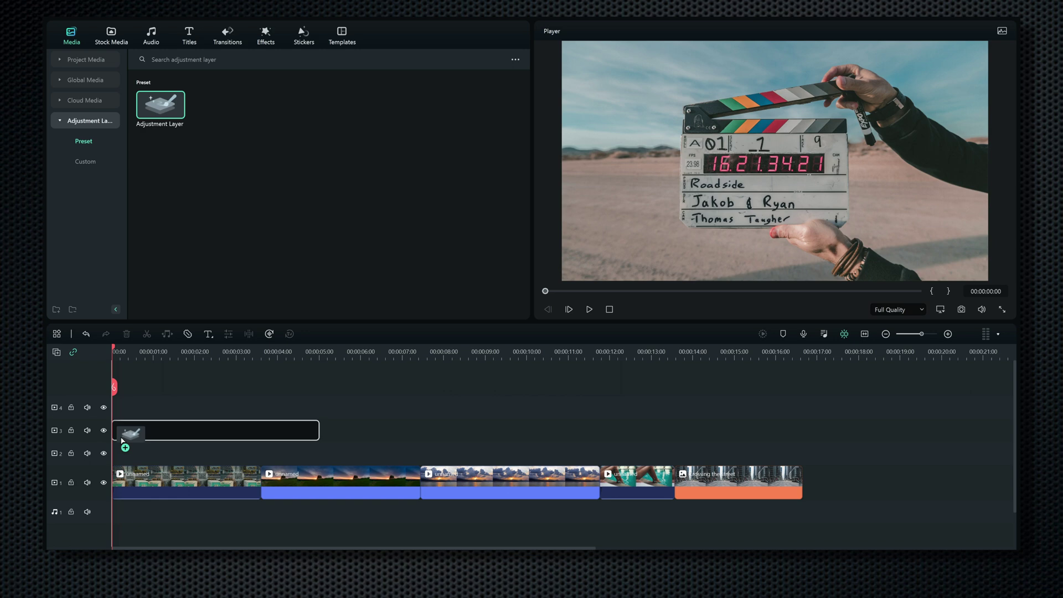
{"action": "left_click_drag", "start_coordinate": [122, 440], "coordinate": [123, 441]}
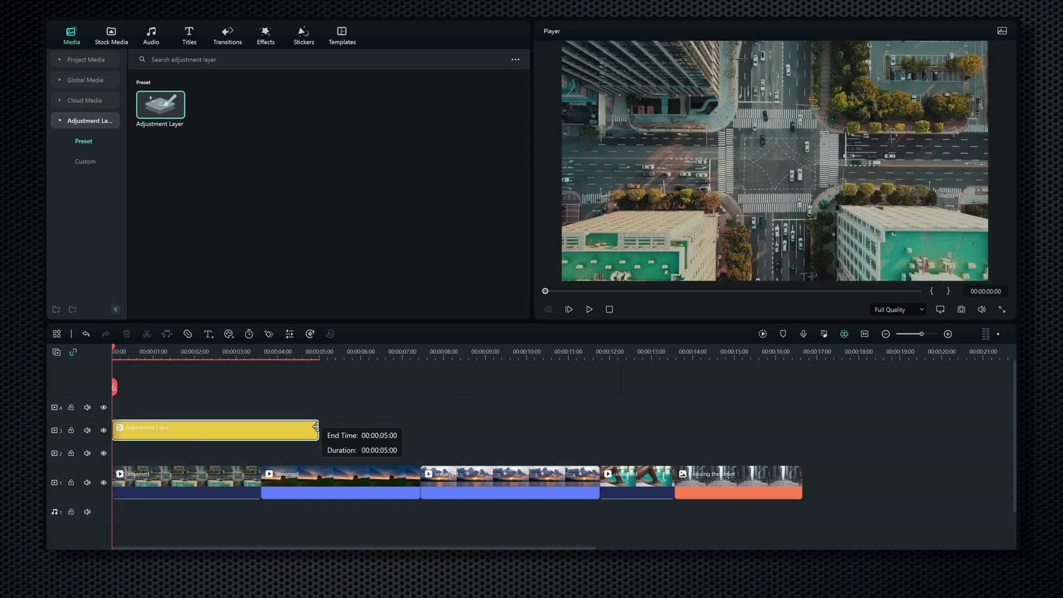
{"action": "left_click_drag", "start_coordinate": [319, 429], "coordinate": [802, 422]}
{"action": "left_click", "coordinate": [152, 349]}
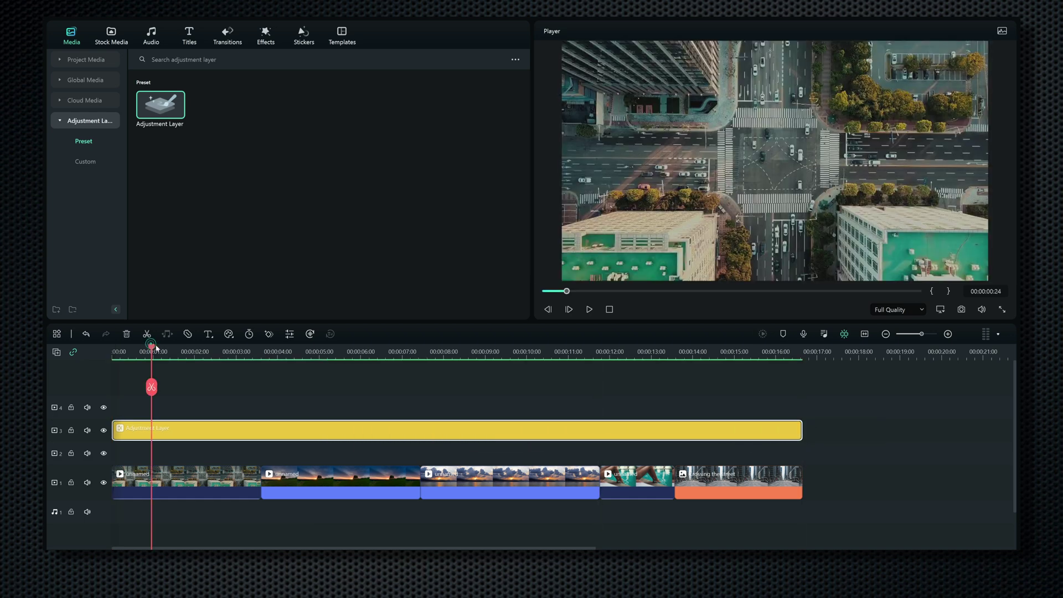
{"action": "left_click_drag", "start_coordinate": [156, 348], "coordinate": [210, 370]}
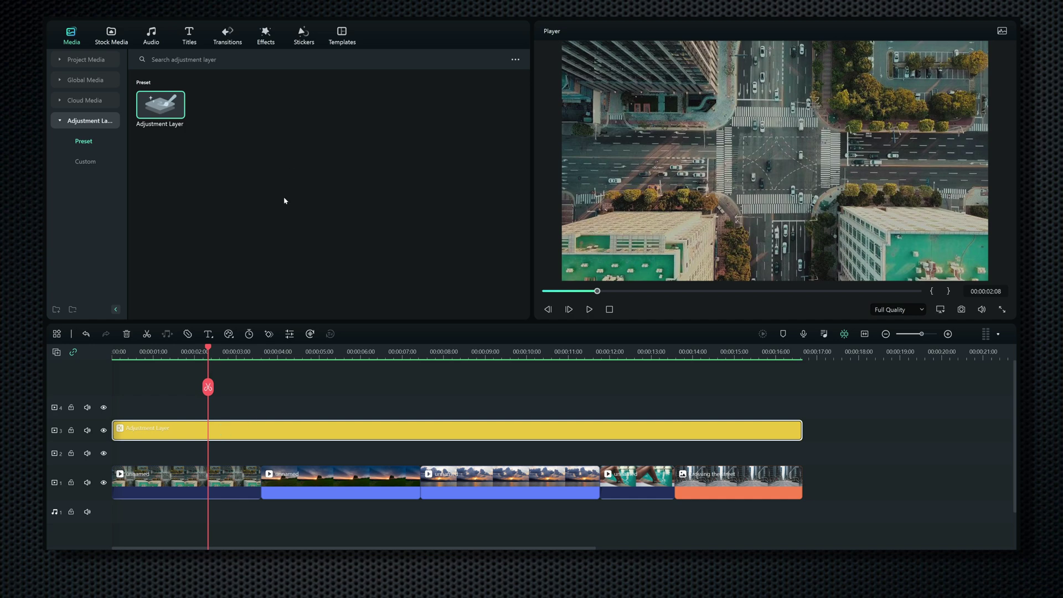
Apply the Cinema 21:9 effect to the adjustment layer and return the playhead to the start of the timeline
{"action": "left_click", "coordinate": [266, 40]}
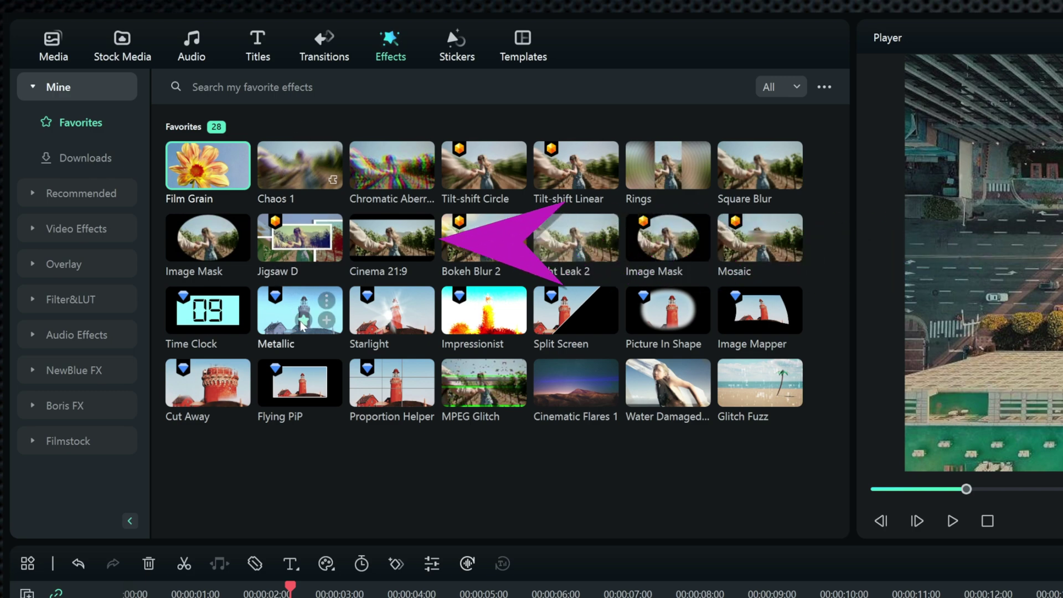
{"action": "left_click_drag", "start_coordinate": [392, 239], "coordinate": [337, 597]}
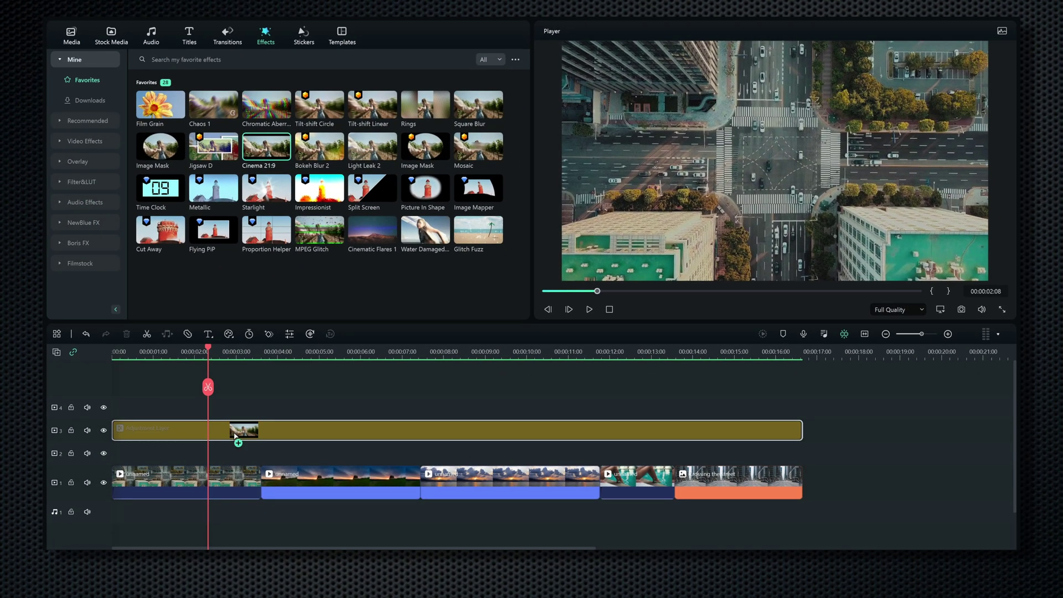
{"action": "left_click_drag", "start_coordinate": [235, 436], "coordinate": [230, 429]}
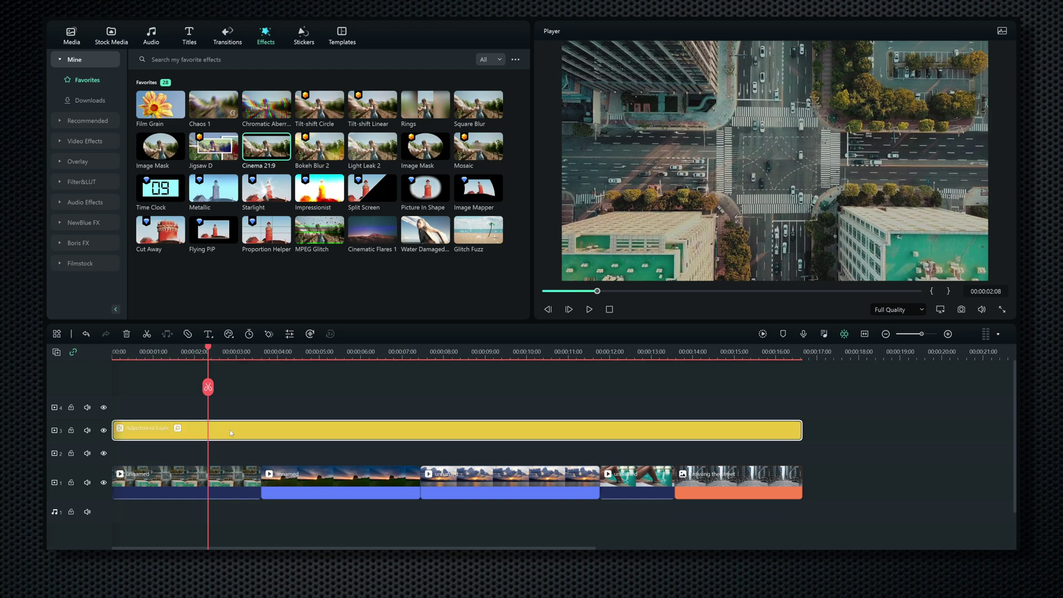
{"action": "mouse_move", "coordinate": [208, 386]}
{"action": "left_mouse_down"}
{"action": "mouse_move", "coordinate": [166, 385]}
{"action": "mouse_move", "coordinate": [760, 378]}
{"action": "mouse_move", "coordinate": [194, 365]}
{"action": "mouse_move", "coordinate": [299, 380]}
{"action": "mouse_move", "coordinate": [506, 382]}
{"action": "mouse_move", "coordinate": [113, 382]}
{"action": "left_mouse_up"}
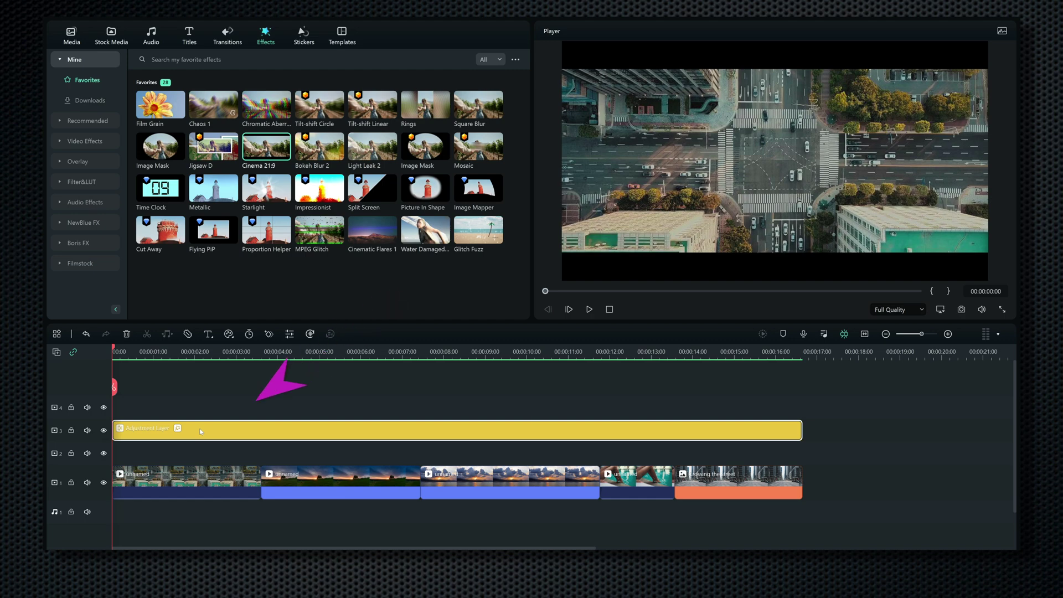
Set the adjustment layer's vibrance to 54.6 and saturation to 31.5
{"action": "double_click", "coordinate": [200, 431]}
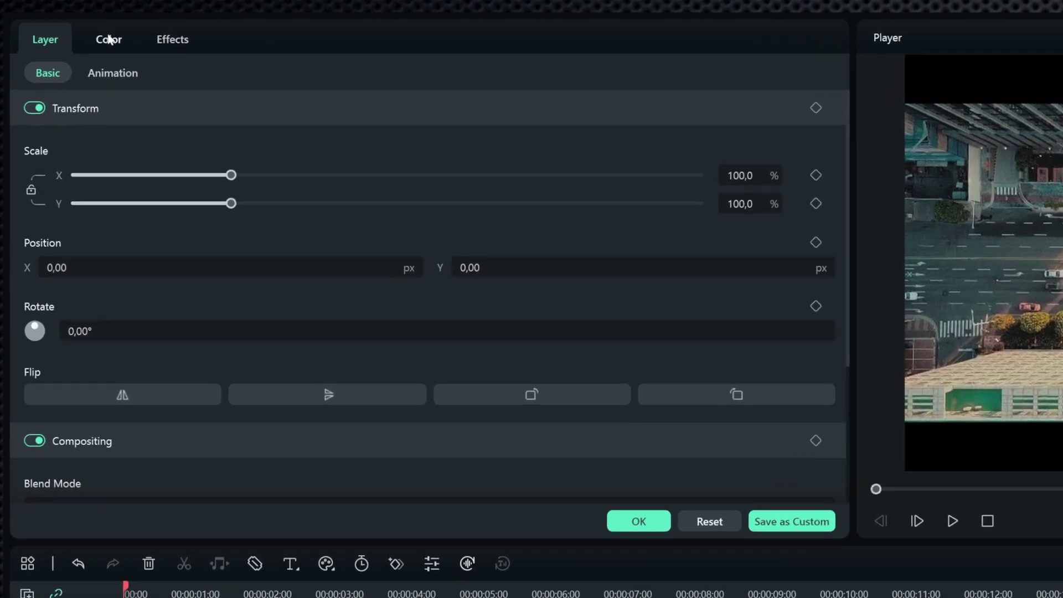
{"action": "left_click", "coordinate": [110, 39]}
{"action": "scroll", "coordinate": [405, 370], "scroll_direction": "down", "scroll_amount": 1}
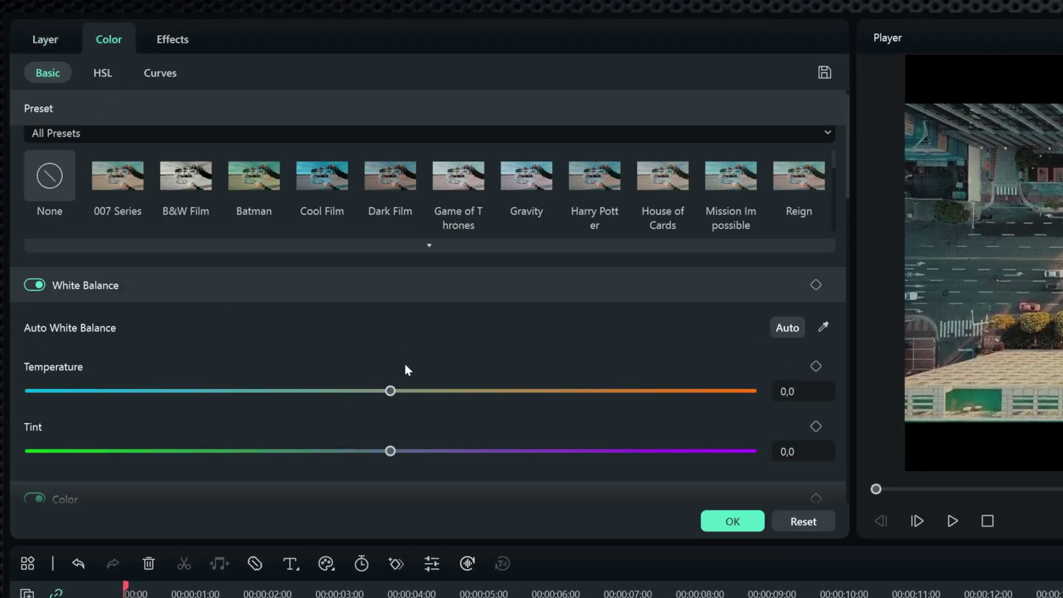
{"action": "scroll", "coordinate": [405, 366], "scroll_direction": "down", "scroll_amount": 6}
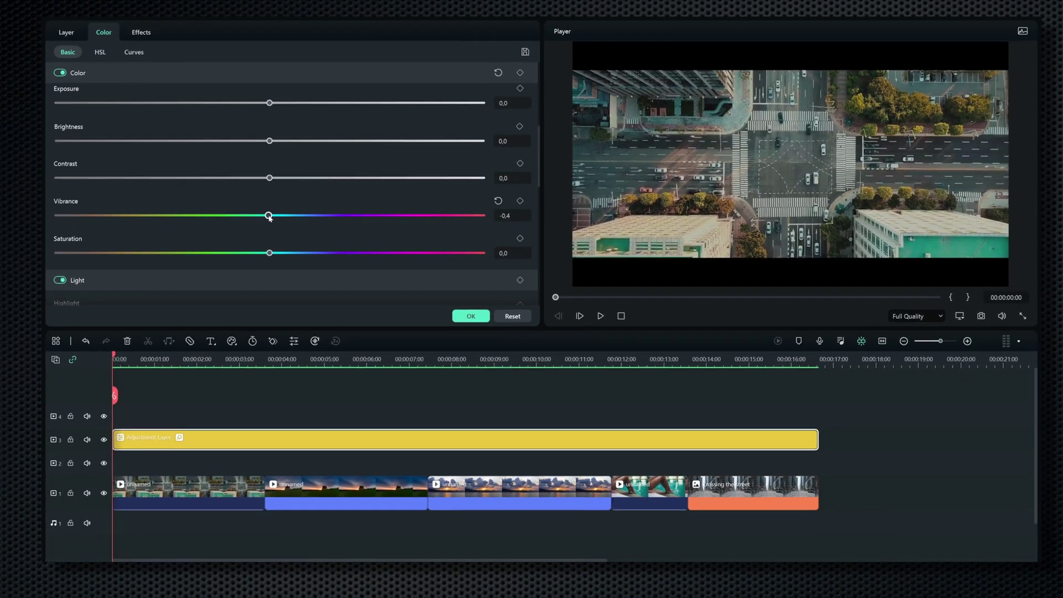
{"action": "left_click_drag", "start_coordinate": [390, 350], "coordinate": [587, 350]}
{"action": "left_click_drag", "start_coordinate": [382, 211], "coordinate": [378, 211]}
{"action": "left_click", "coordinate": [264, 248]}
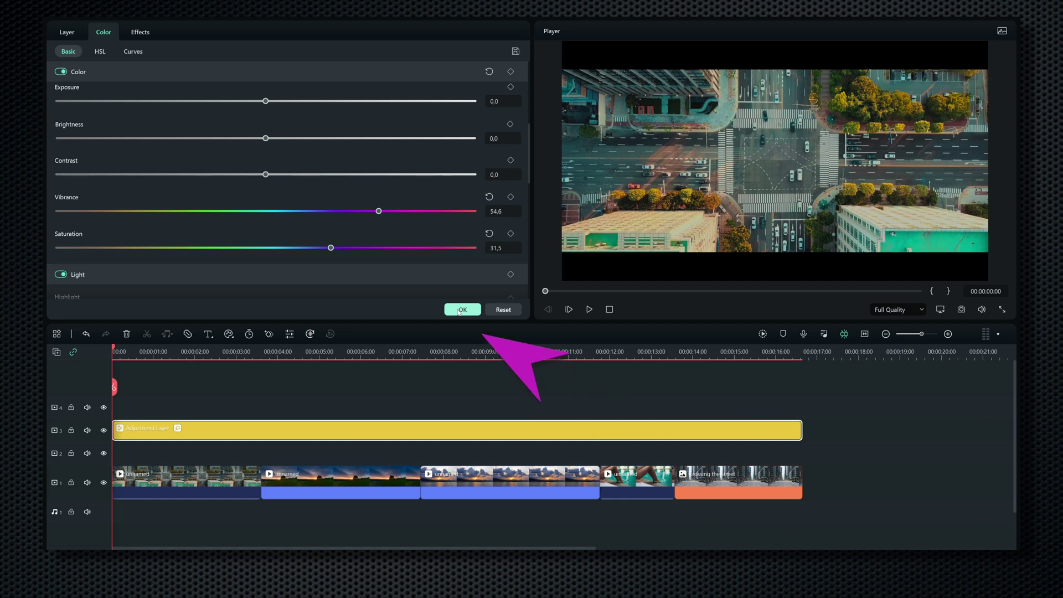
{"action": "left_click", "coordinate": [462, 310]}
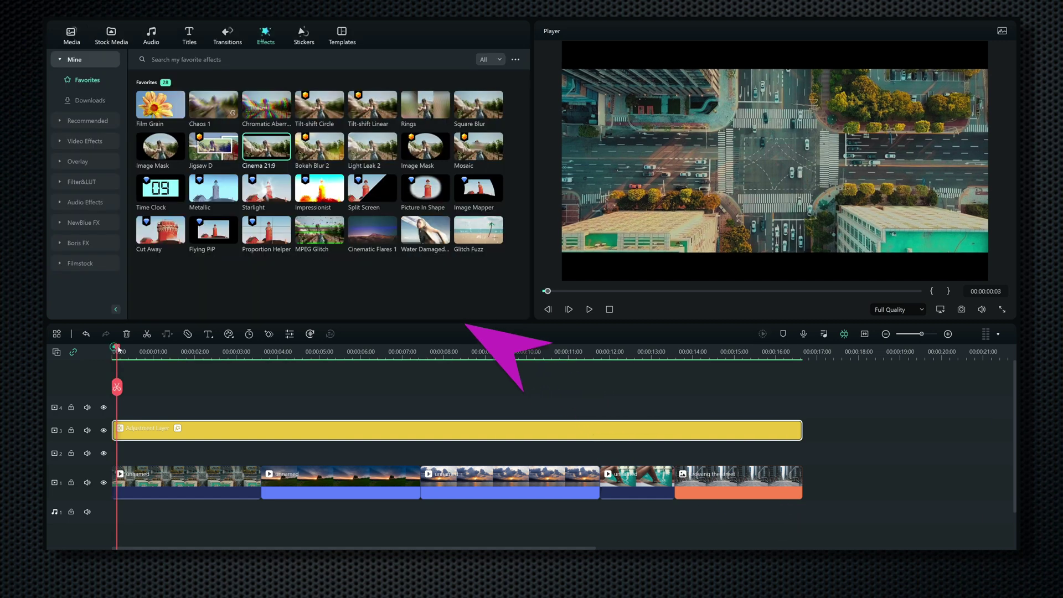
Apply the Film Grain effect from the favorites to the adjustment layer
{"action": "left_click_drag", "start_coordinate": [119, 357], "coordinate": [149, 390]}
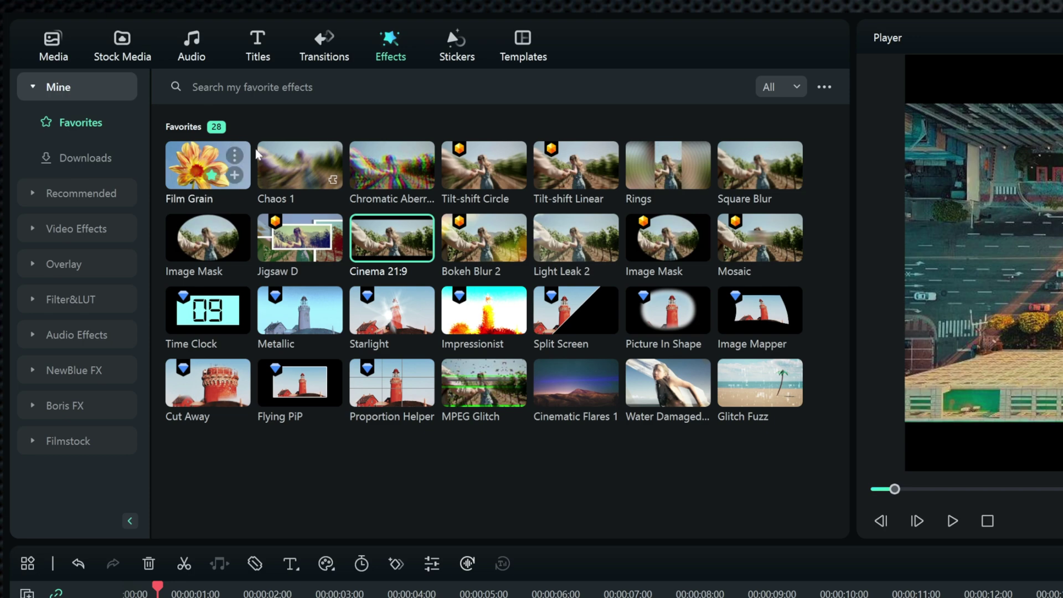
{"action": "left_click_drag", "start_coordinate": [232, 166], "coordinate": [236, 303]}
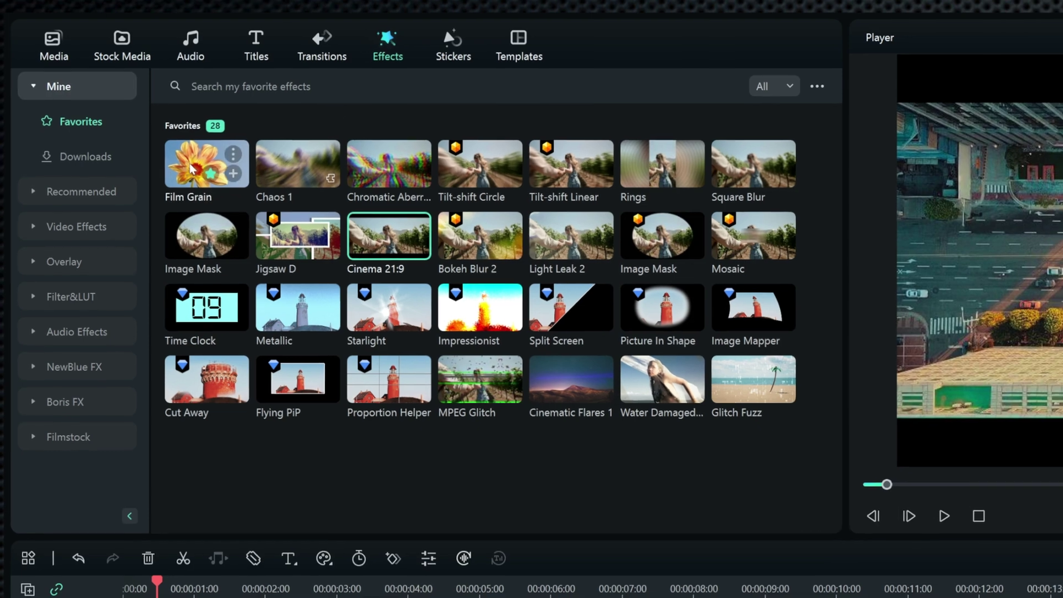
{"action": "left_click_drag", "start_coordinate": [178, 189], "coordinate": [178, 437]}
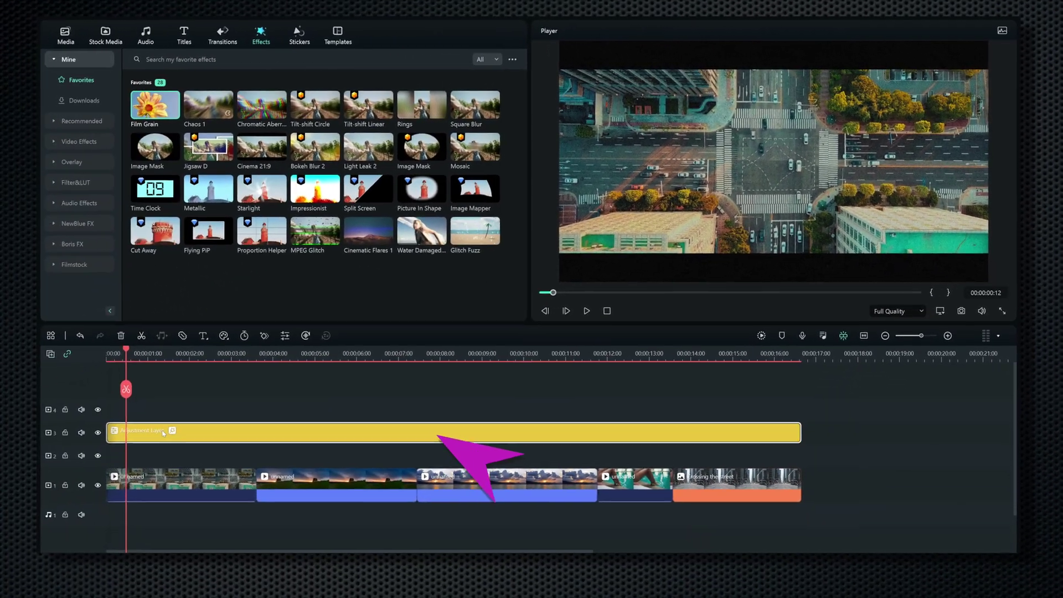
Set the adjustment layer's Film Grain effect to a percentage of 27 and an opacity of 46
{"action": "double_click", "coordinate": [167, 428]}
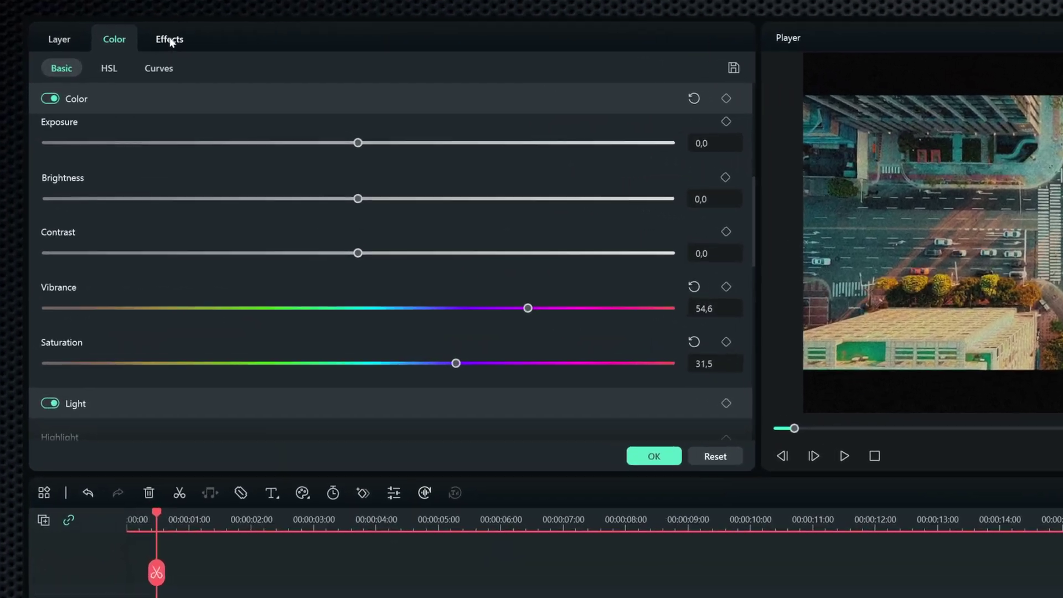
{"action": "left_click", "coordinate": [170, 43]}
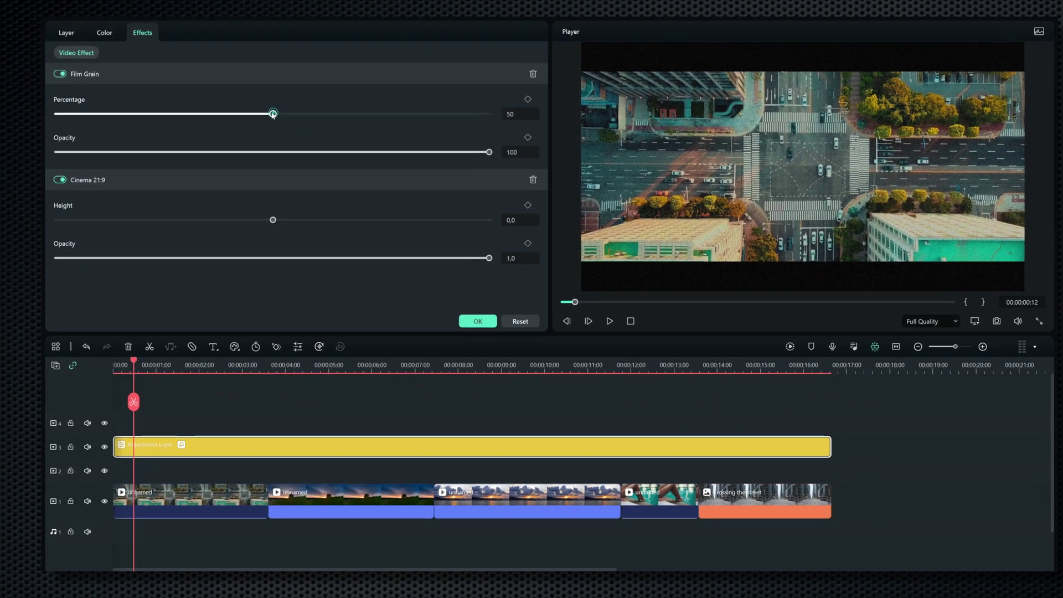
{"action": "left_click_drag", "start_coordinate": [375, 178], "coordinate": [346, 175]}
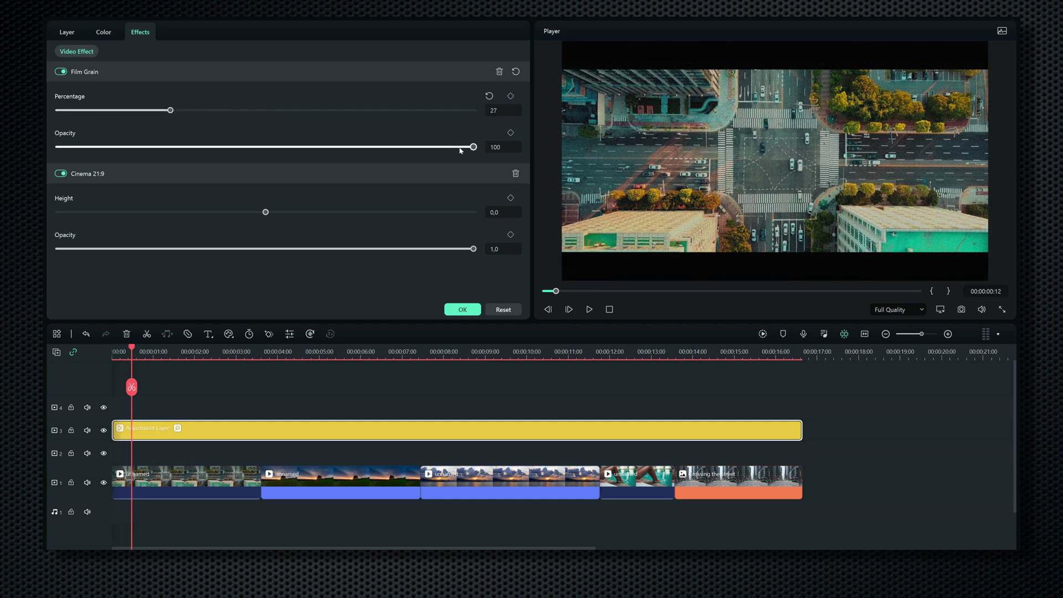
{"action": "left_click_drag", "start_coordinate": [473, 147], "coordinate": [249, 147]}
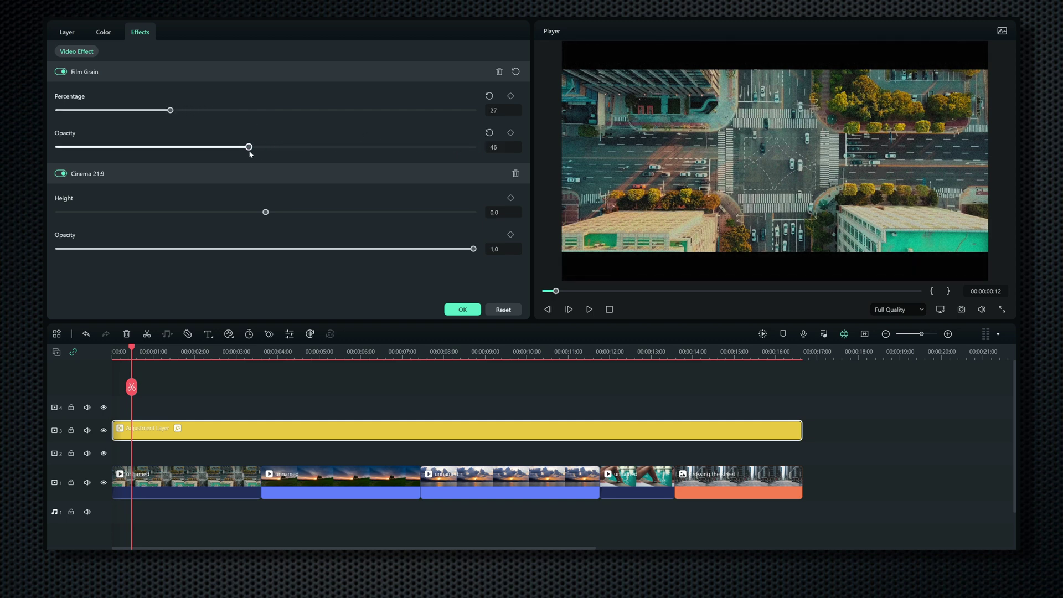
{"action": "left_click", "coordinate": [266, 212]}
{"action": "mouse_move", "coordinate": [474, 252]}
{"action": "left_mouse_down"}
{"action": "mouse_move", "coordinate": [353, 251]}
{"action": "mouse_move", "coordinate": [481, 249]}
{"action": "left_mouse_up"}
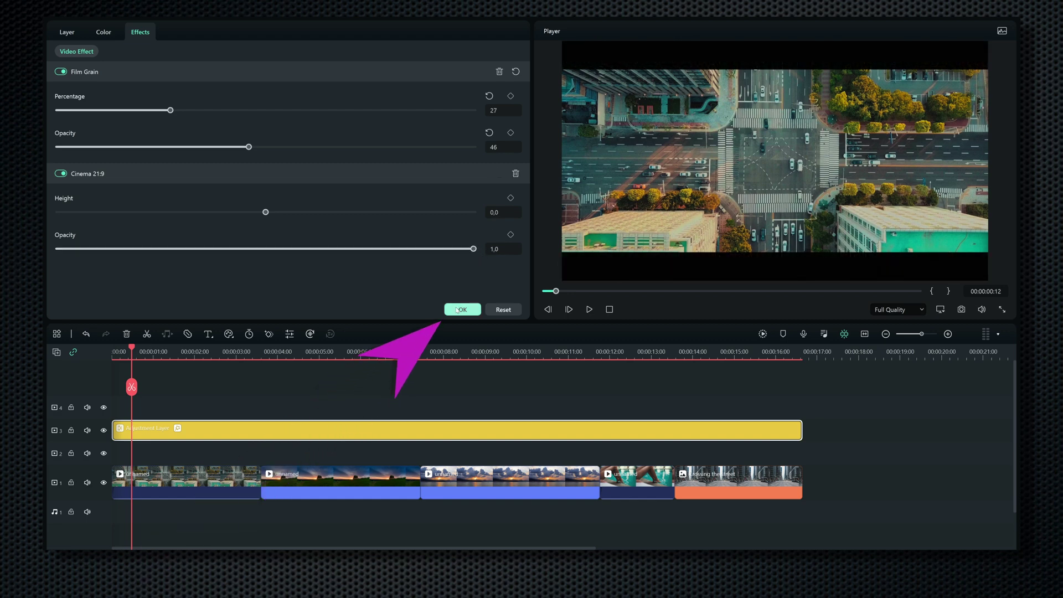
{"action": "left_click", "coordinate": [461, 310]}
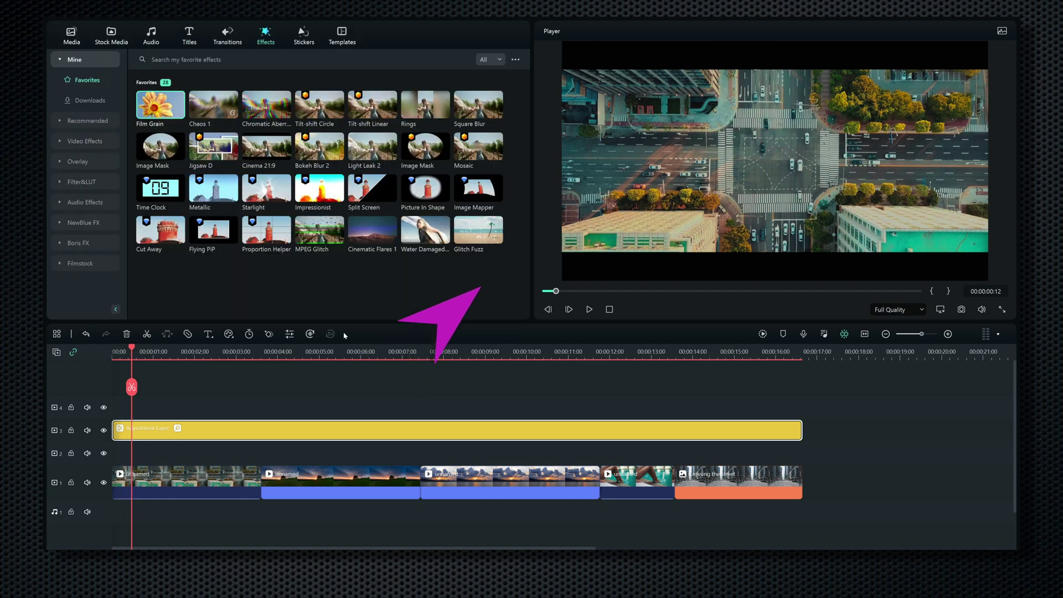
Add the favorite Dark Movie Promo title to video track 4 at the start of the timeline and play it back
{"action": "left_click_drag", "start_coordinate": [131, 387], "coordinate": [86, 343]}
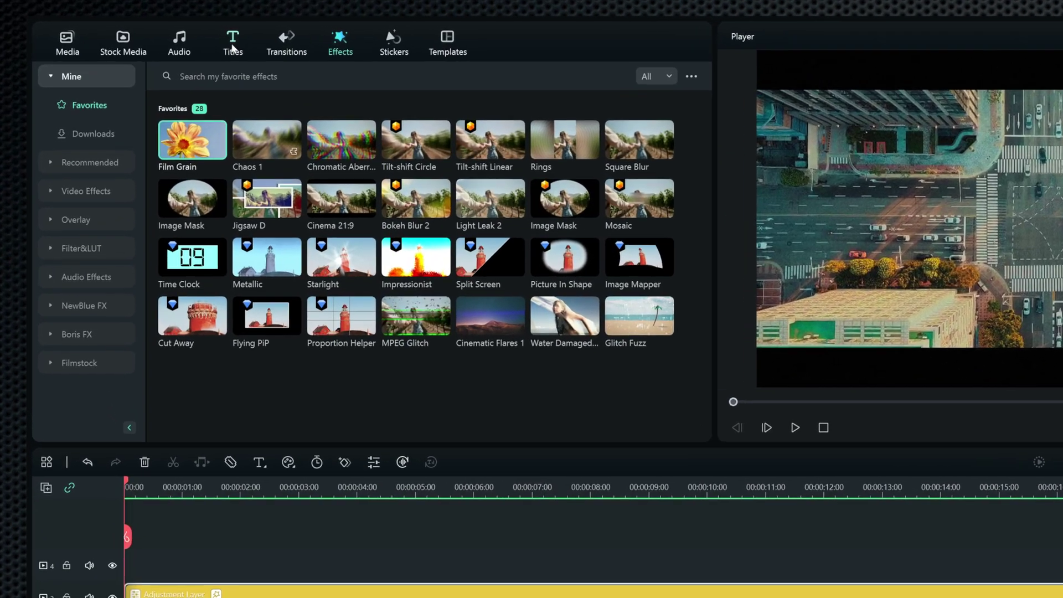
{"action": "left_click", "coordinate": [189, 35]}
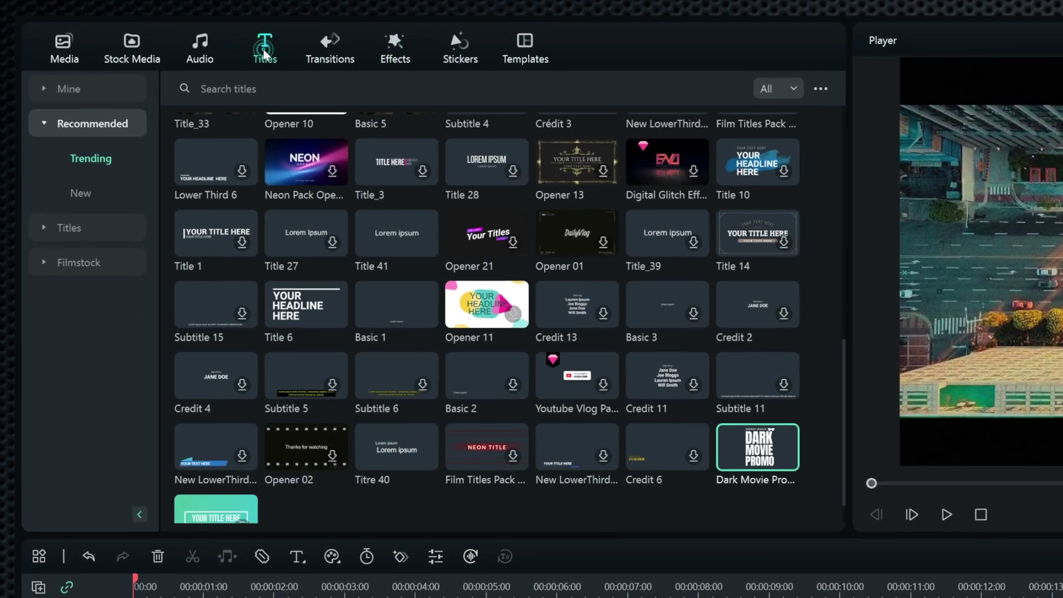
{"action": "left_click", "coordinate": [69, 89]}
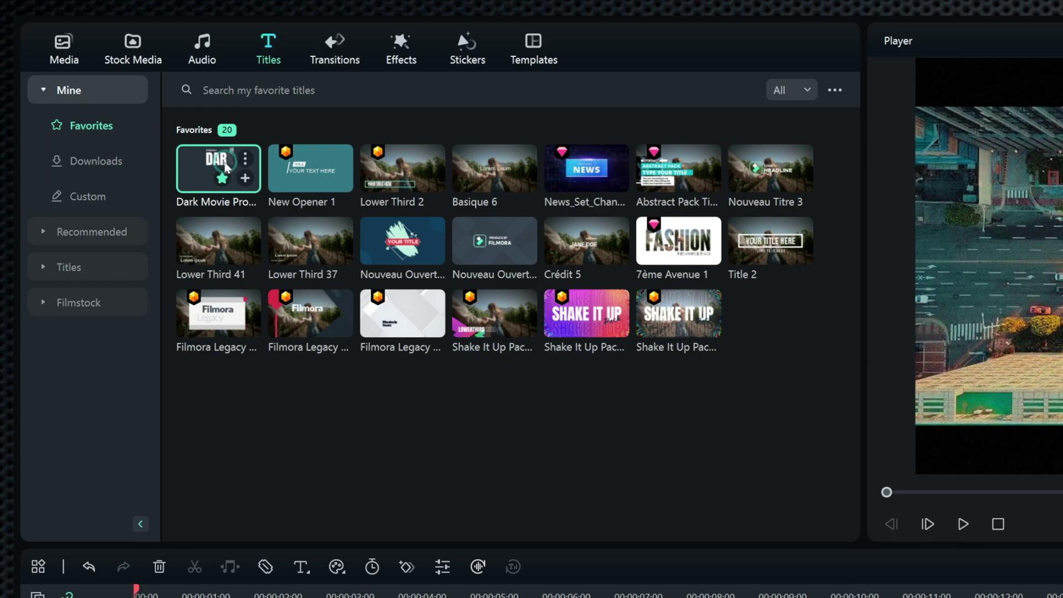
{"action": "left_click_drag", "start_coordinate": [221, 166], "coordinate": [176, 575]}
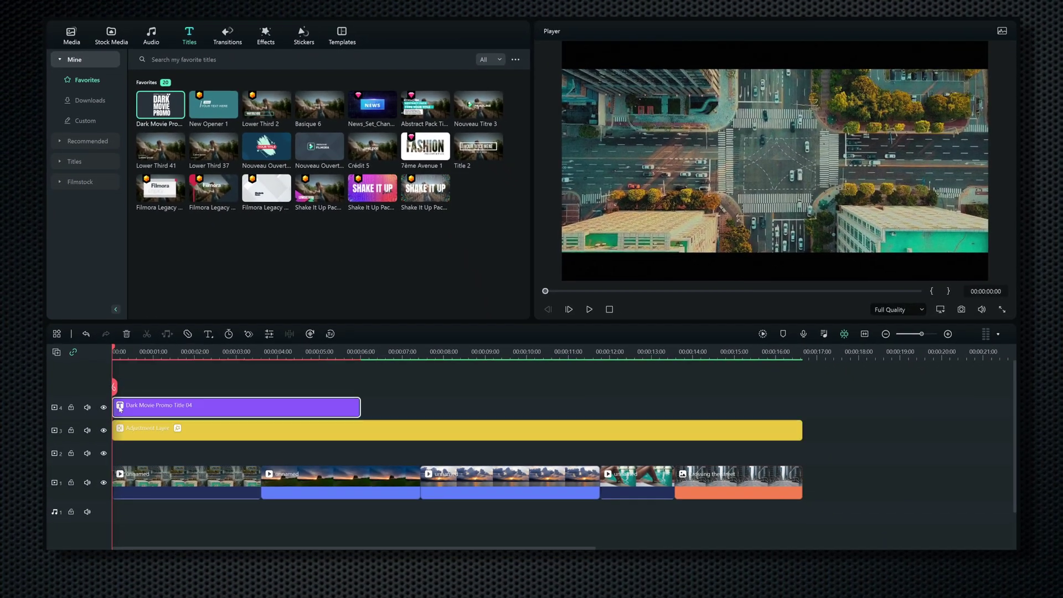
{"action": "left_click", "coordinate": [261, 535]}
{"action": "left_click", "coordinate": [114, 350]}
{"action": "key", "text": "space"}
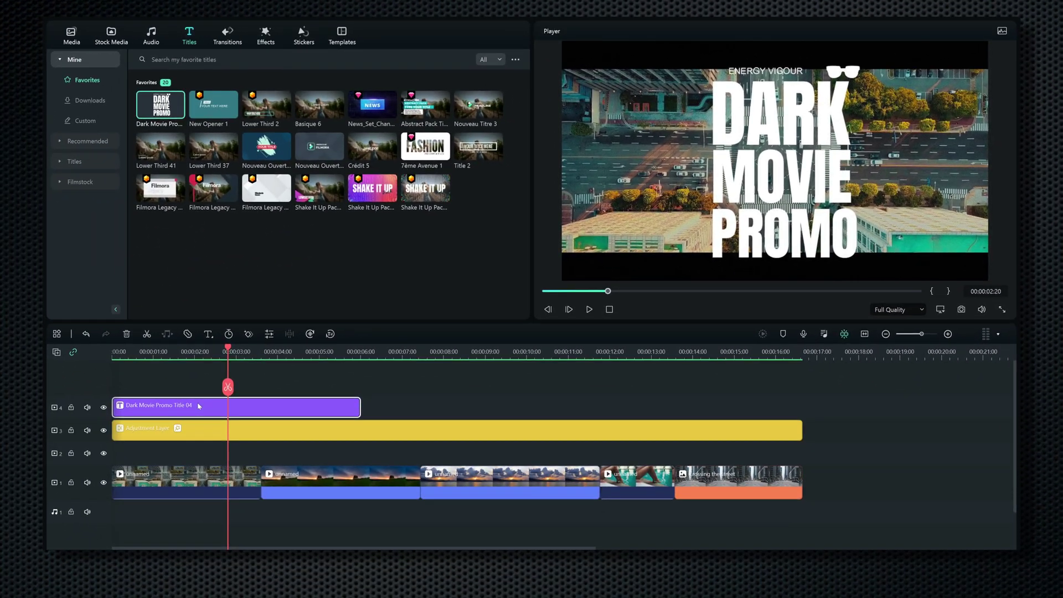
Scale the Dark Movie Promo title uniformly to 125.2% in X and Y
{"action": "double_click", "coordinate": [198, 406]}
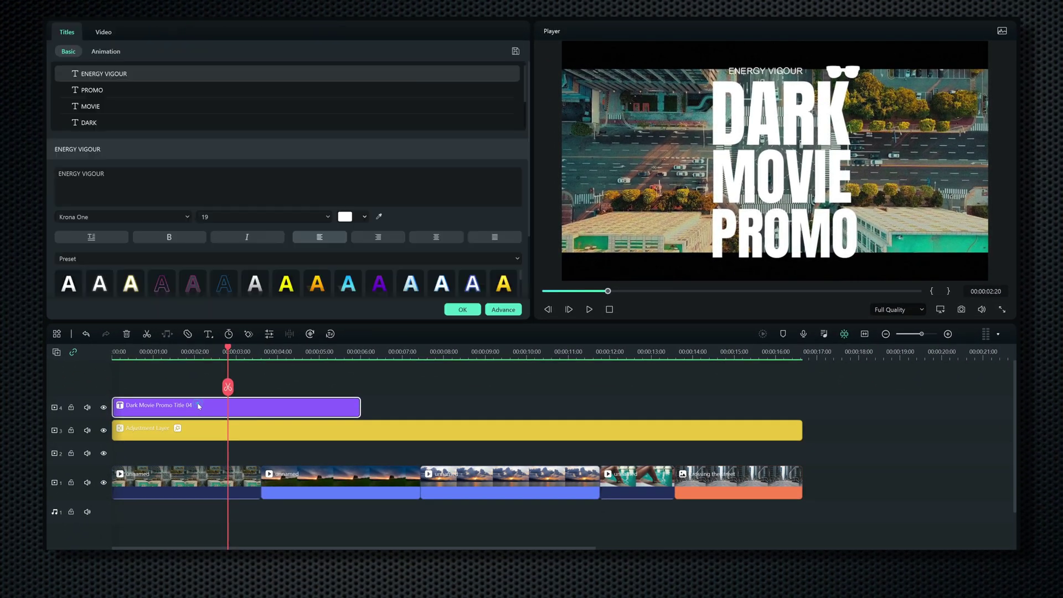
{"action": "scroll", "coordinate": [228, 240], "scroll_direction": "down", "scroll_amount": 5}
{"action": "left_click", "coordinate": [104, 31]}
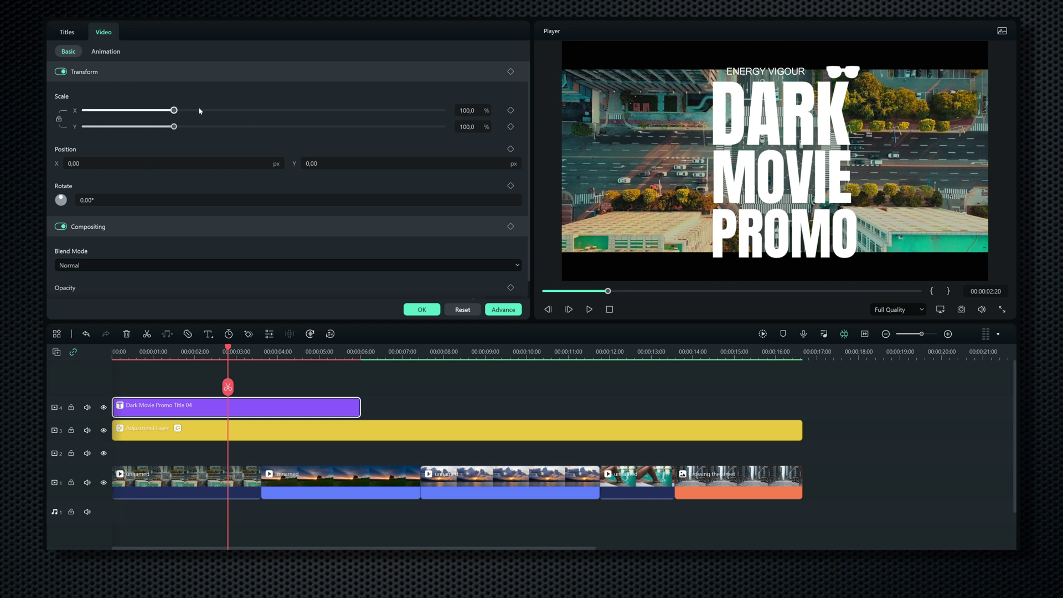
{"action": "left_click_drag", "start_coordinate": [175, 111], "coordinate": [194, 128]}
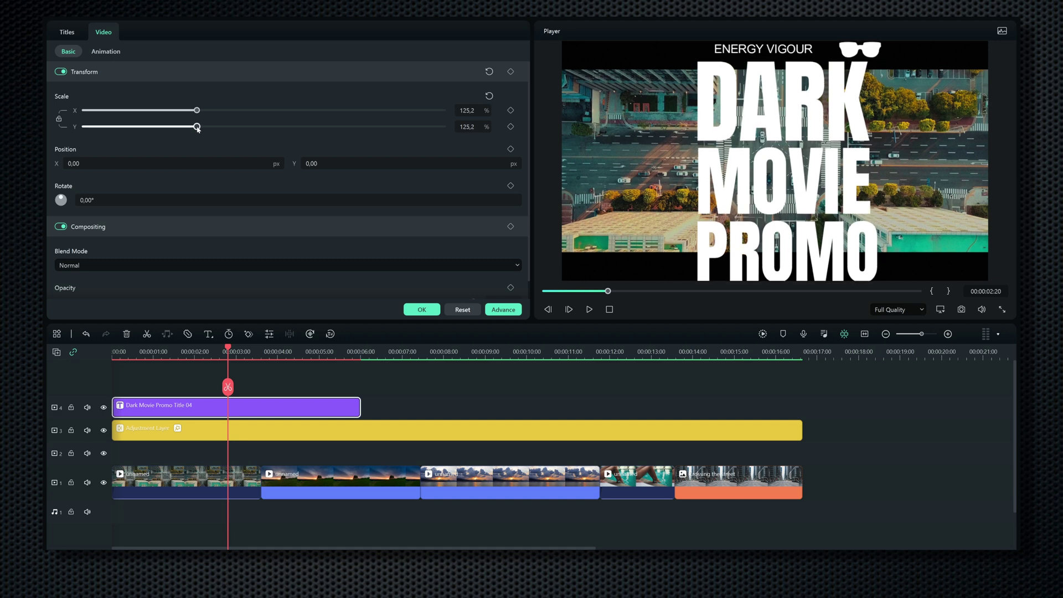
{"action": "left_click", "coordinate": [417, 310]}
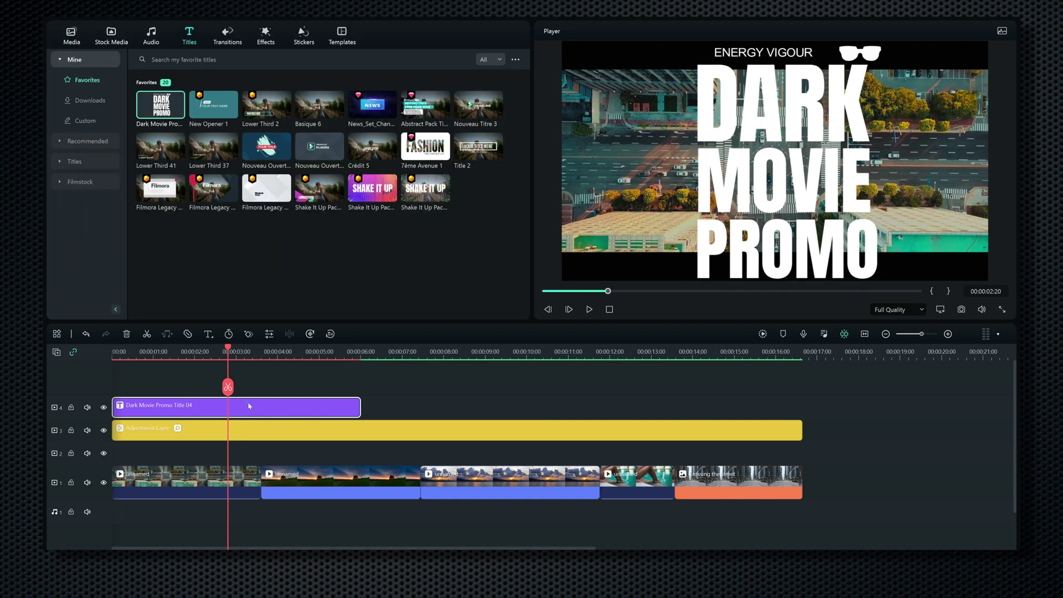
Move the title to track 2 beneath the adjustment layer, and back to track 4 above it
{"action": "left_click_drag", "start_coordinate": [248, 406], "coordinate": [249, 453]}
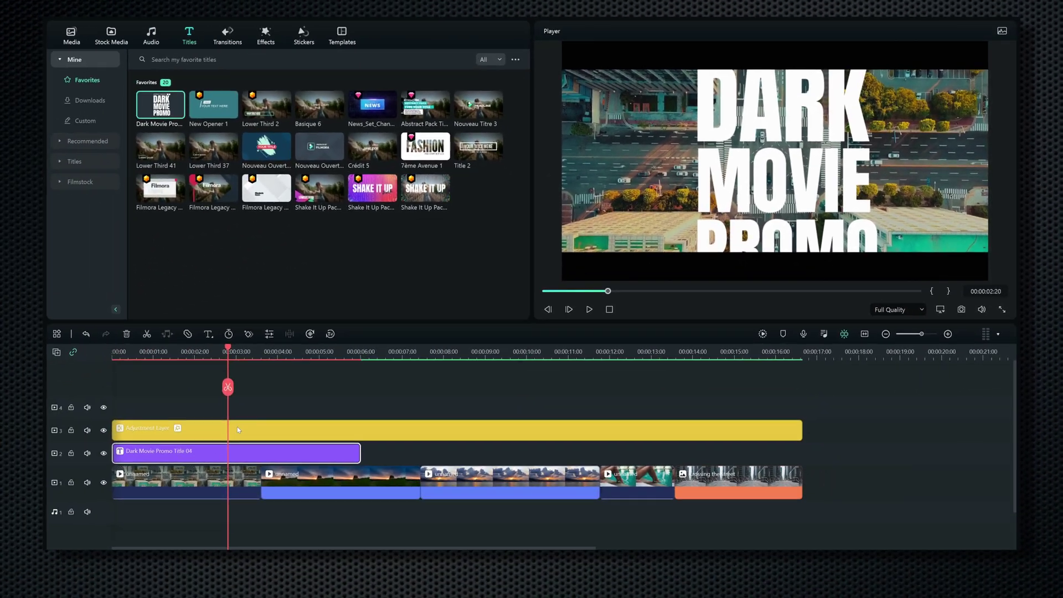
{"action": "double_click", "coordinate": [190, 450]}
{"action": "left_click_drag", "start_coordinate": [190, 450], "coordinate": [190, 407]}
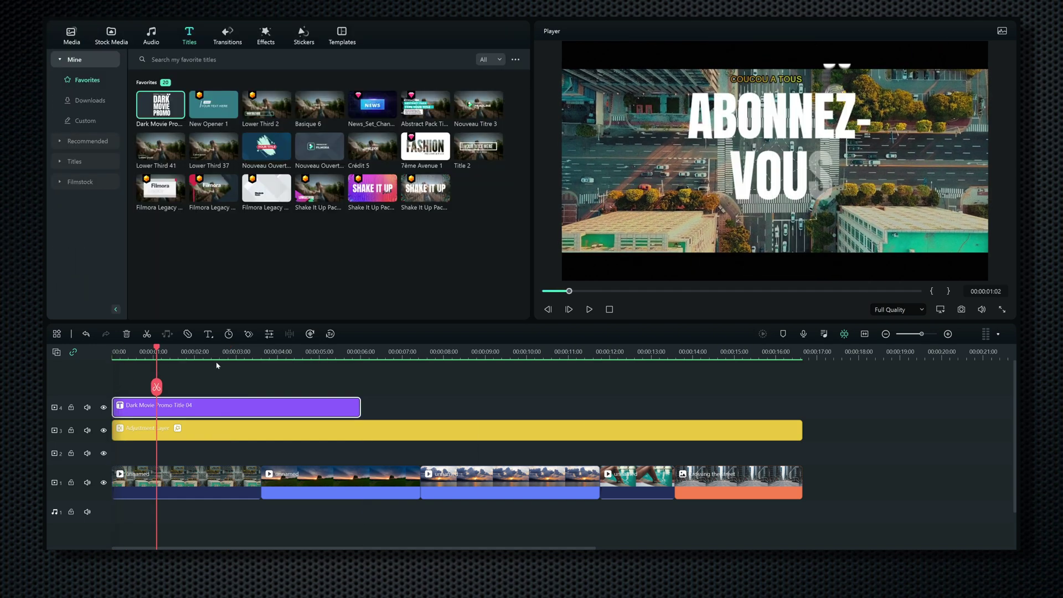
{"action": "left_click_drag", "start_coordinate": [216, 366], "coordinate": [105, 372]}
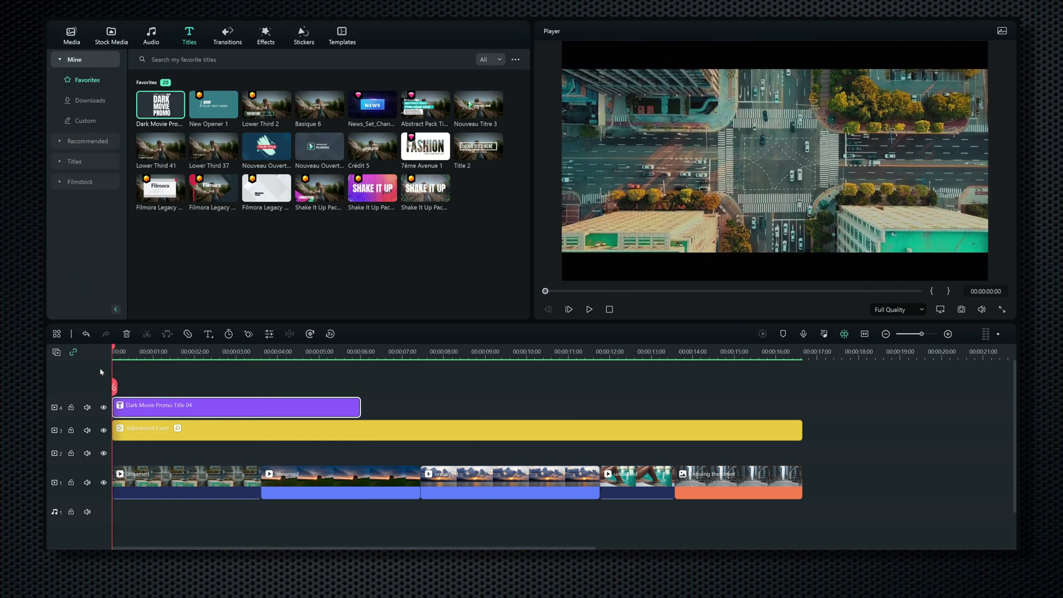
{"action": "left_click", "coordinate": [219, 429]}
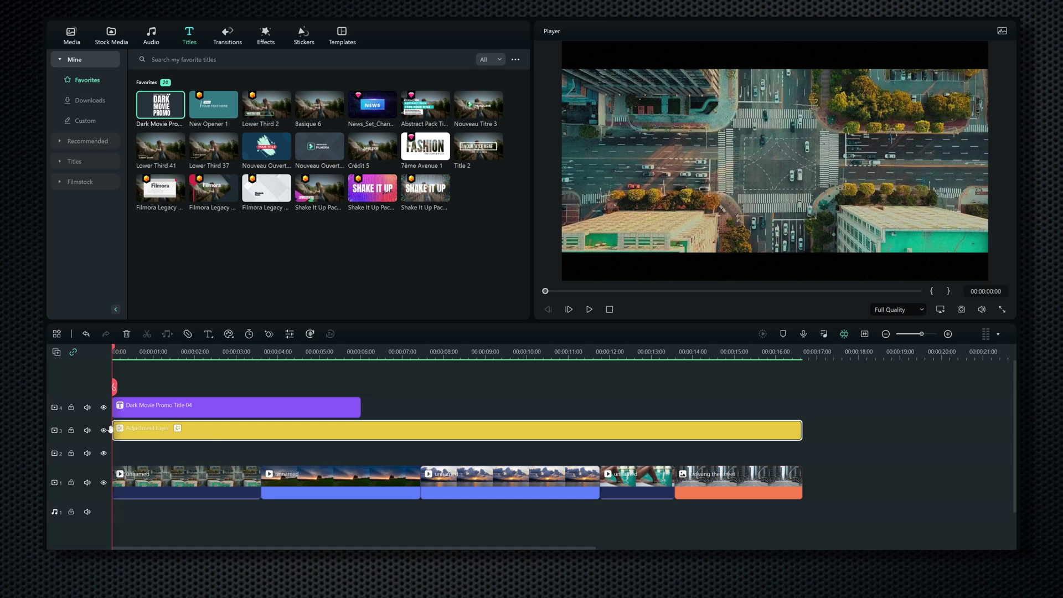
{"action": "left_click_drag", "start_coordinate": [112, 430], "coordinate": [118, 434]}
{"action": "left_click_drag", "start_coordinate": [274, 435], "coordinate": [327, 430]}
{"action": "left_click_drag", "start_coordinate": [801, 430], "coordinate": [536, 428]}
{"action": "key", "text": "ctrl+z"}
{"action": "key", "text": "ctrl+z"}
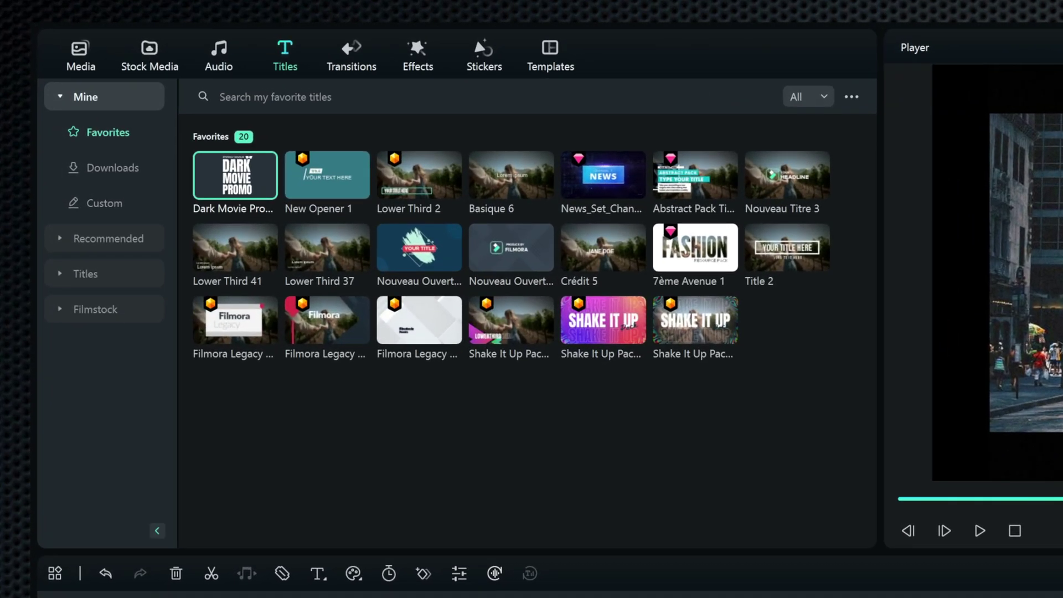
Add a preset adjustment layer on track 2 spanning exactly the first clip, and mark it with the gray color label
{"action": "left_click", "coordinate": [78, 49]}
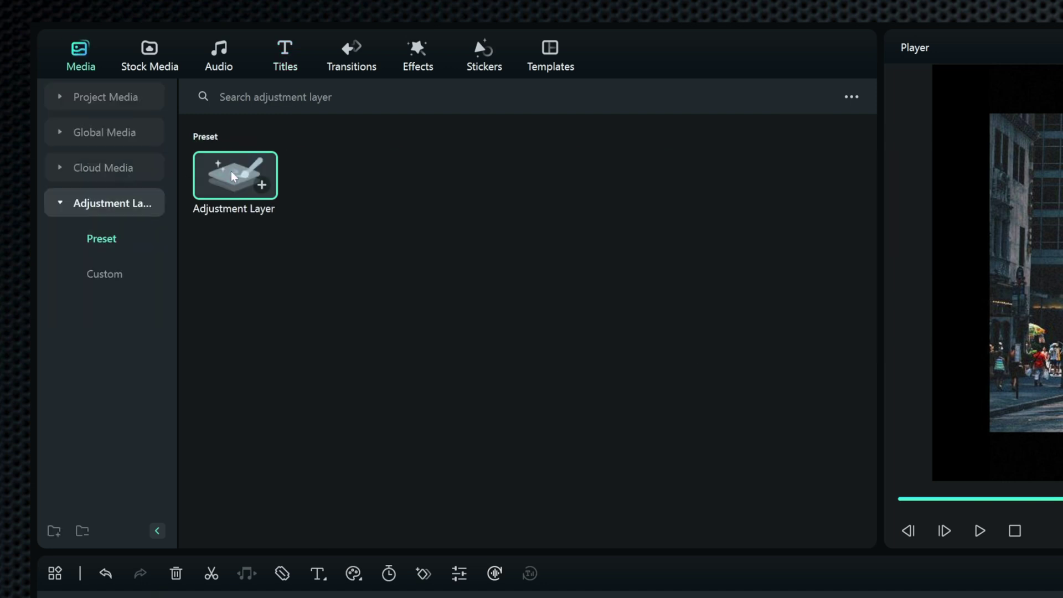
{"action": "left_click_drag", "start_coordinate": [233, 176], "coordinate": [120, 455]}
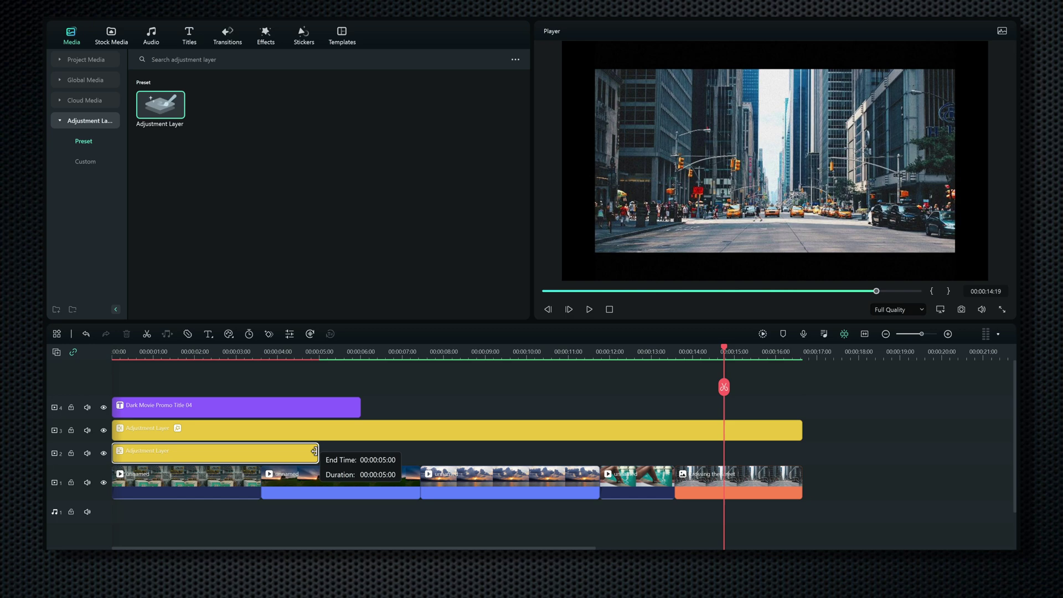
{"action": "left_click_drag", "start_coordinate": [317, 453], "coordinate": [256, 454]}
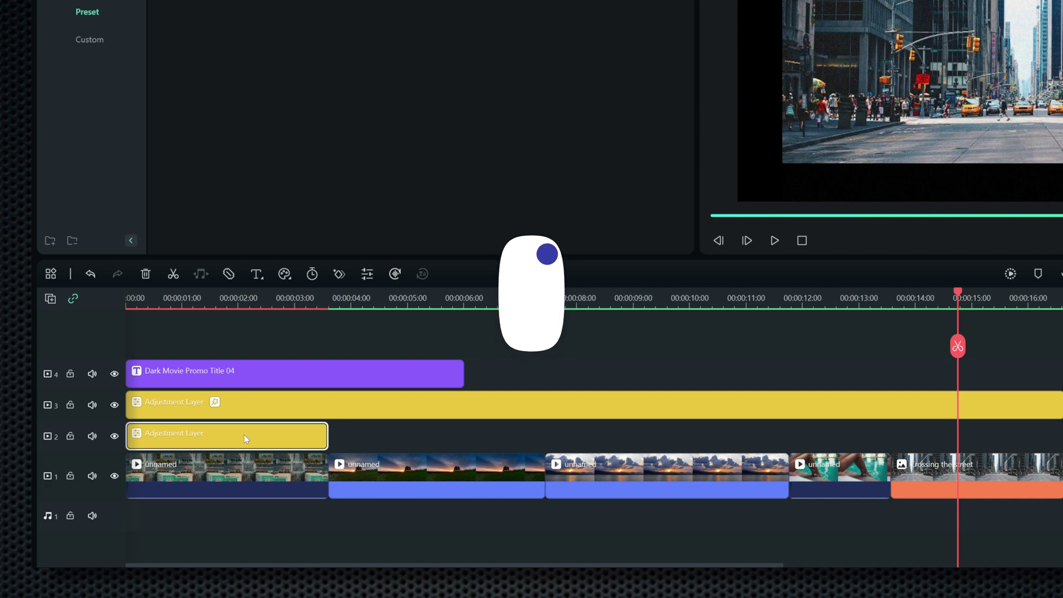
{"action": "right_click", "coordinate": [244, 434]}
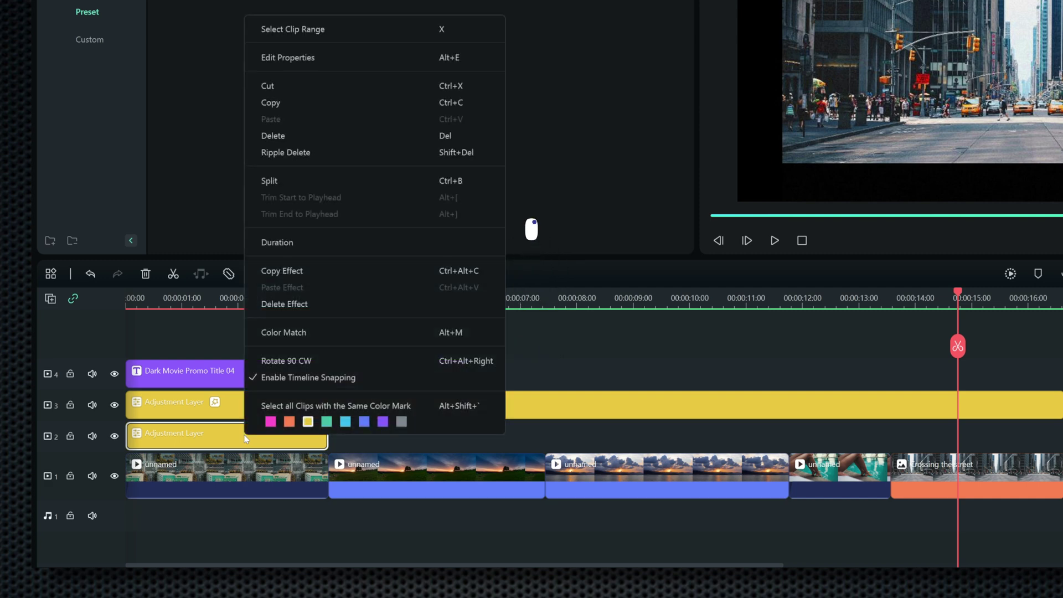
{"action": "left_click", "coordinate": [402, 422]}
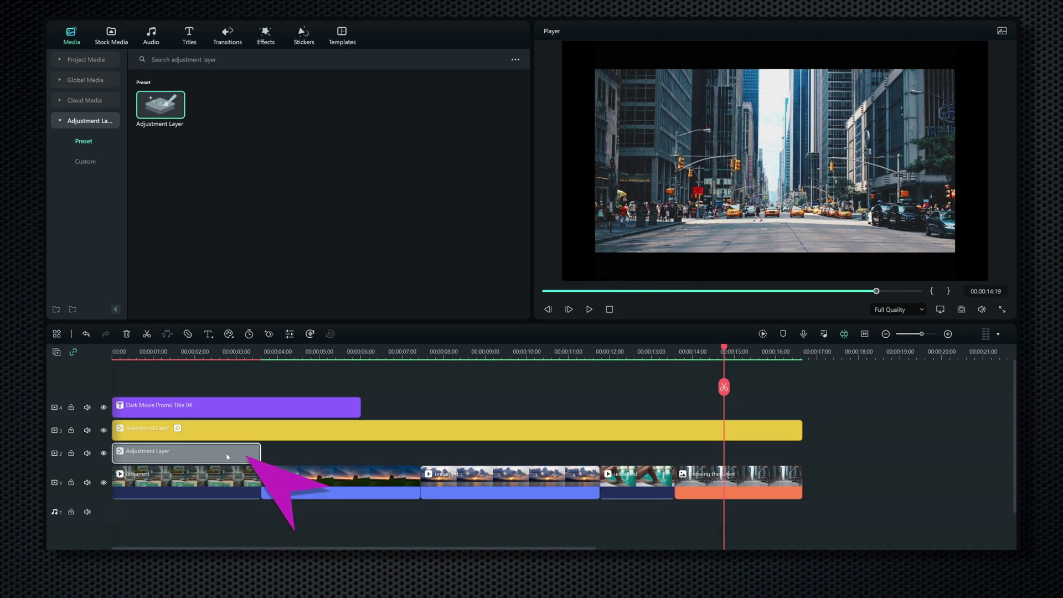
Apply the B&W Film color preset to the gray adjustment layer and set its exposure to 36.4
{"action": "double_click", "coordinate": [227, 457]}
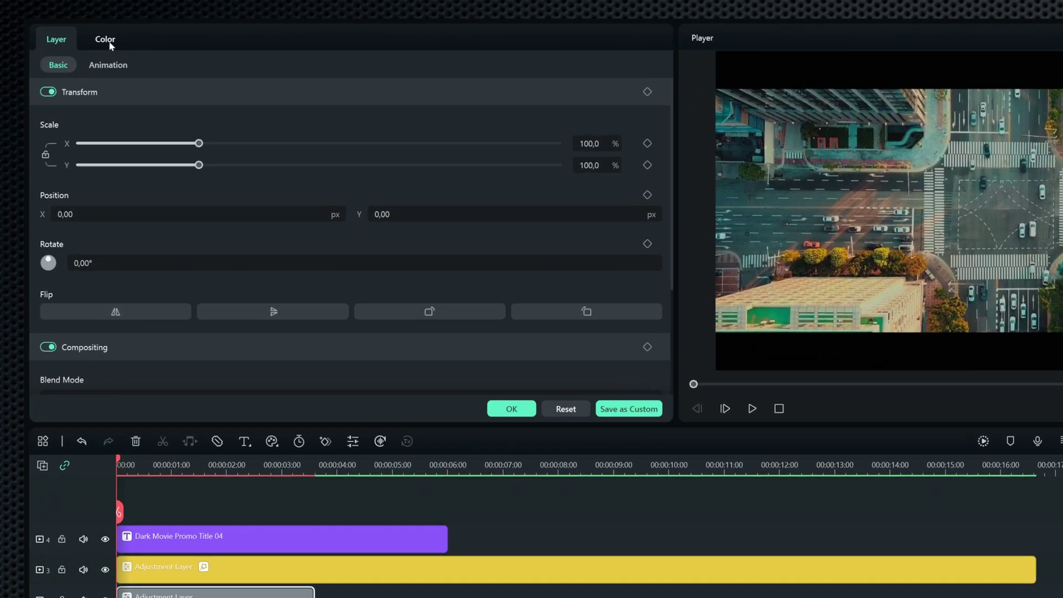
{"action": "left_click", "coordinate": [104, 31]}
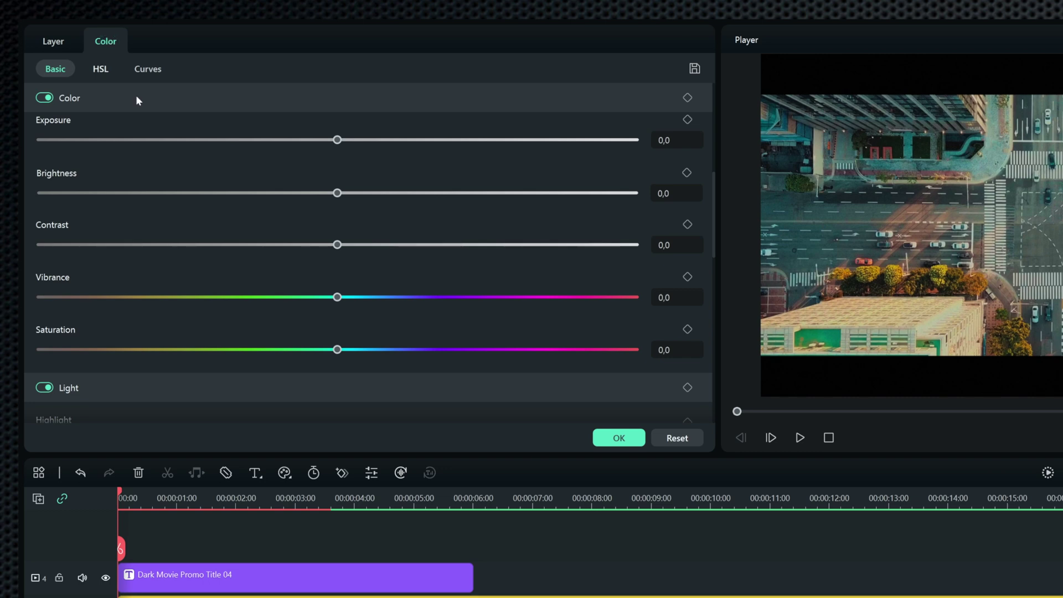
{"action": "scroll", "coordinate": [166, 116], "scroll_direction": "up", "scroll_amount": 5}
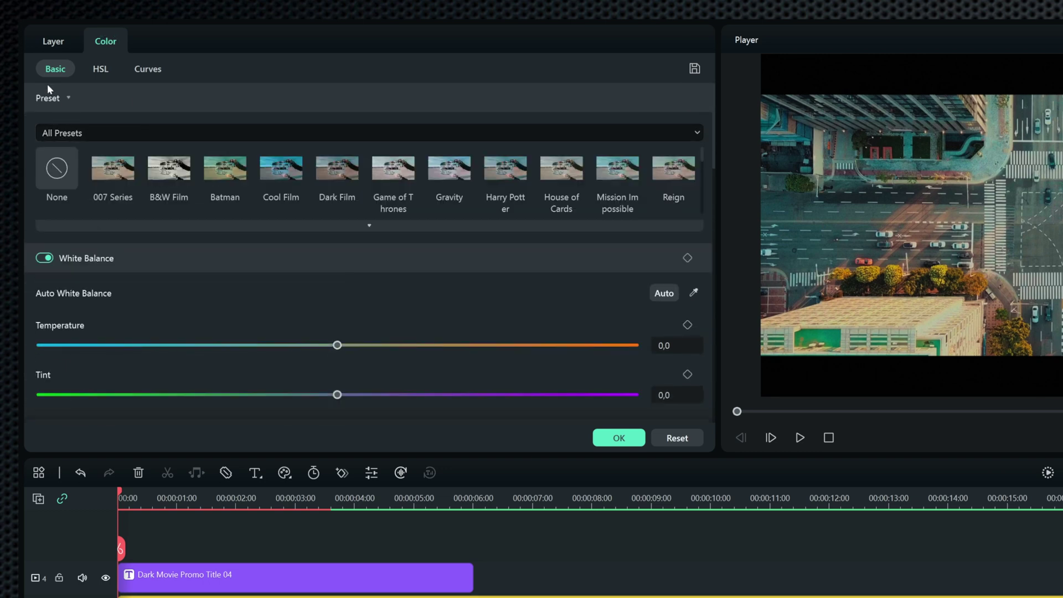
{"action": "left_click", "coordinate": [173, 176]}
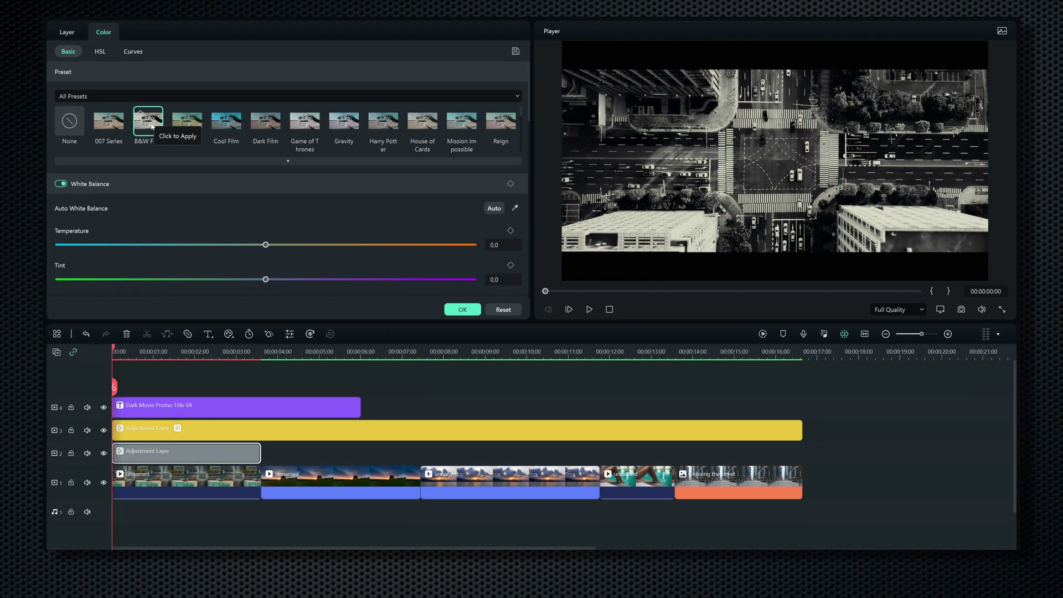
{"action": "scroll", "coordinate": [256, 207], "scroll_direction": "down", "scroll_amount": 5}
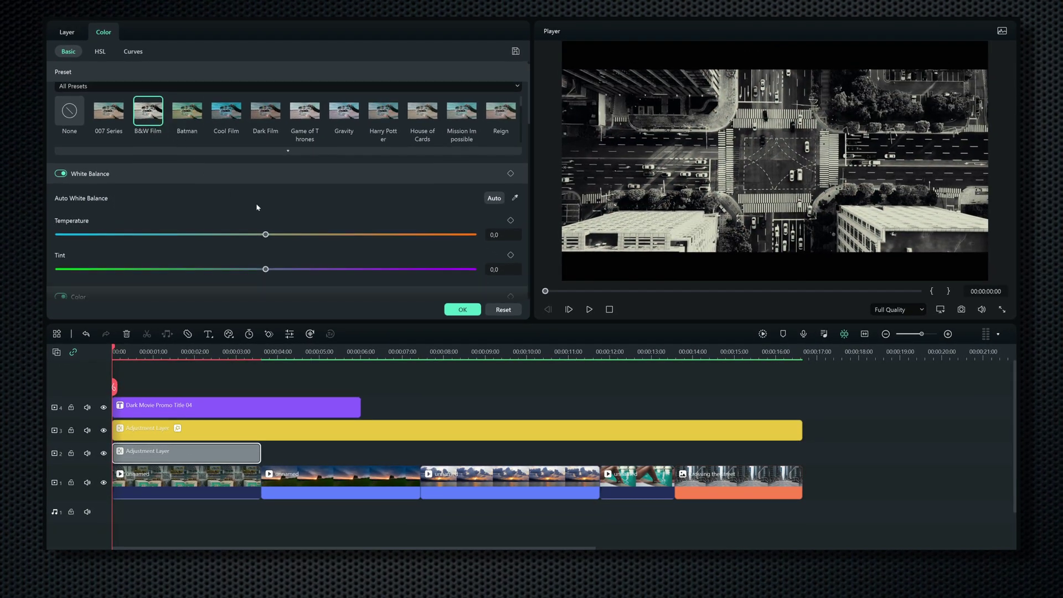
{"action": "left_click_drag", "start_coordinate": [266, 233], "coordinate": [350, 239]}
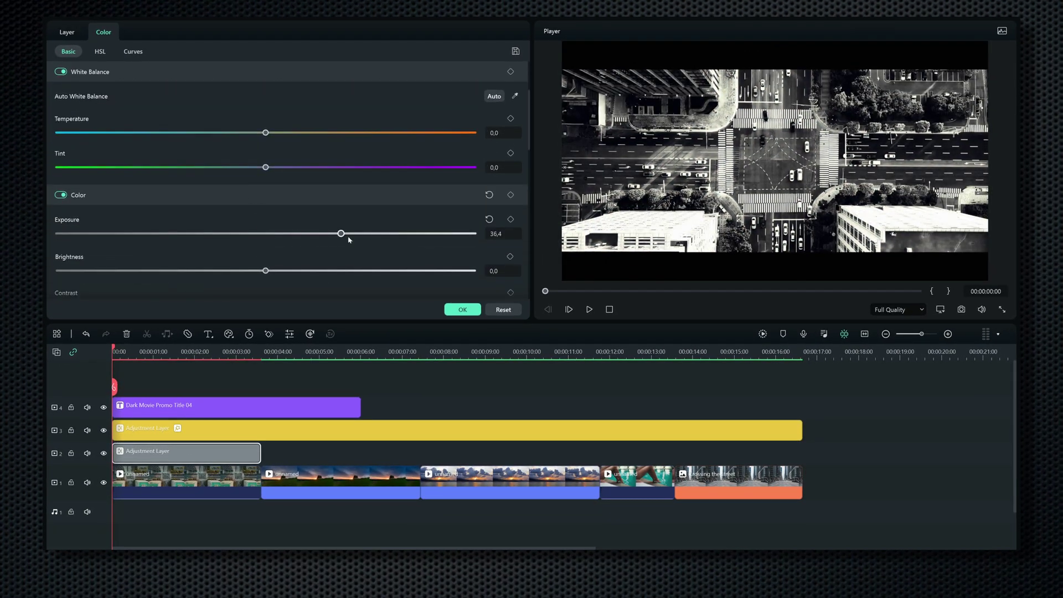
{"action": "left_click", "coordinate": [464, 310]}
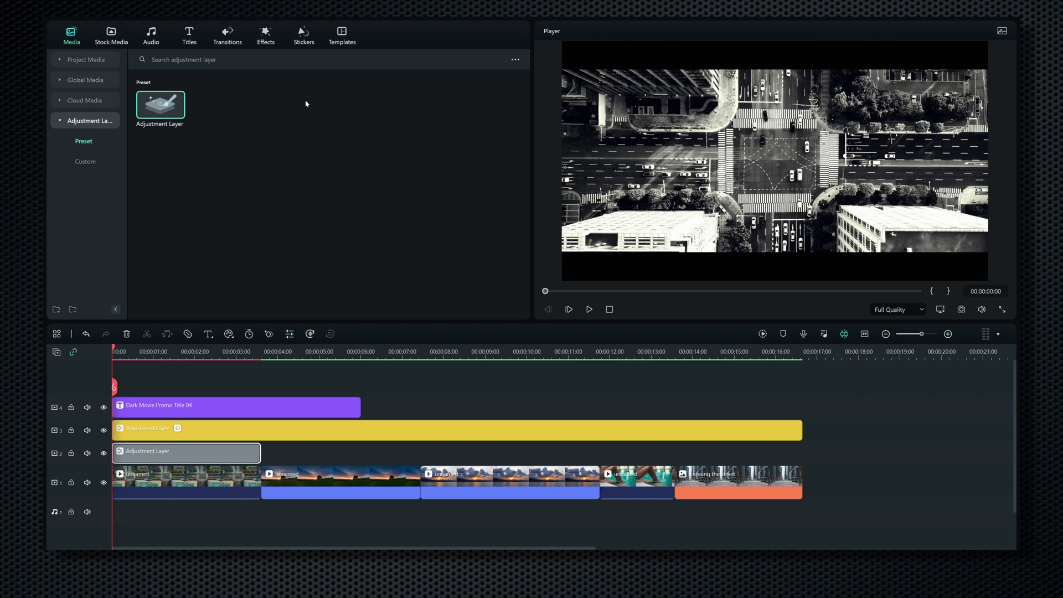
Add the favorite Glitch Fuzz effect to the gray adjustment layer and play the sequence from the start
{"action": "left_click", "coordinate": [263, 34]}
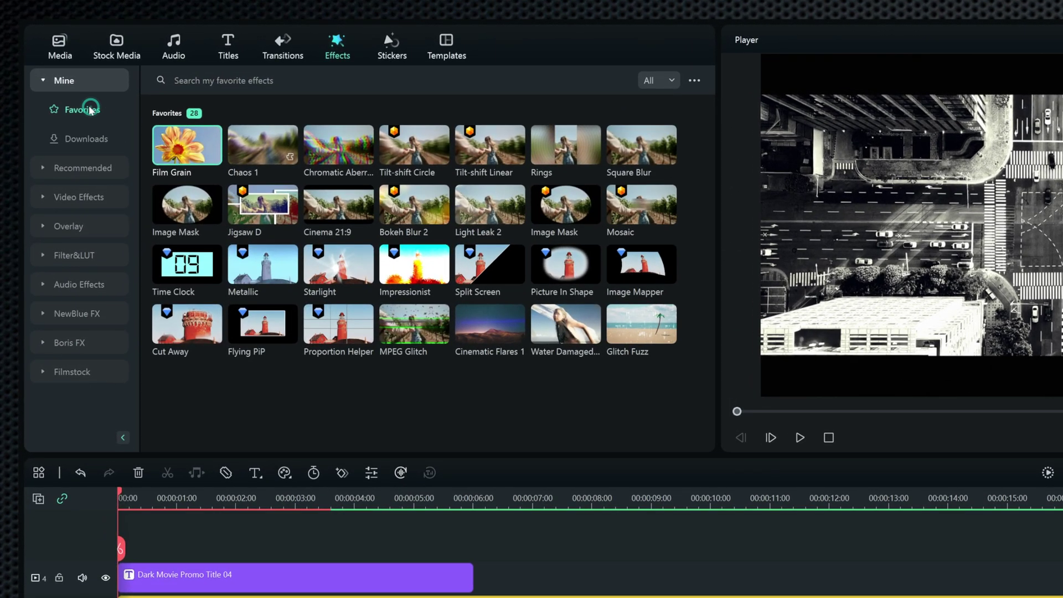
{"action": "mouse_move", "coordinate": [338, 154]}
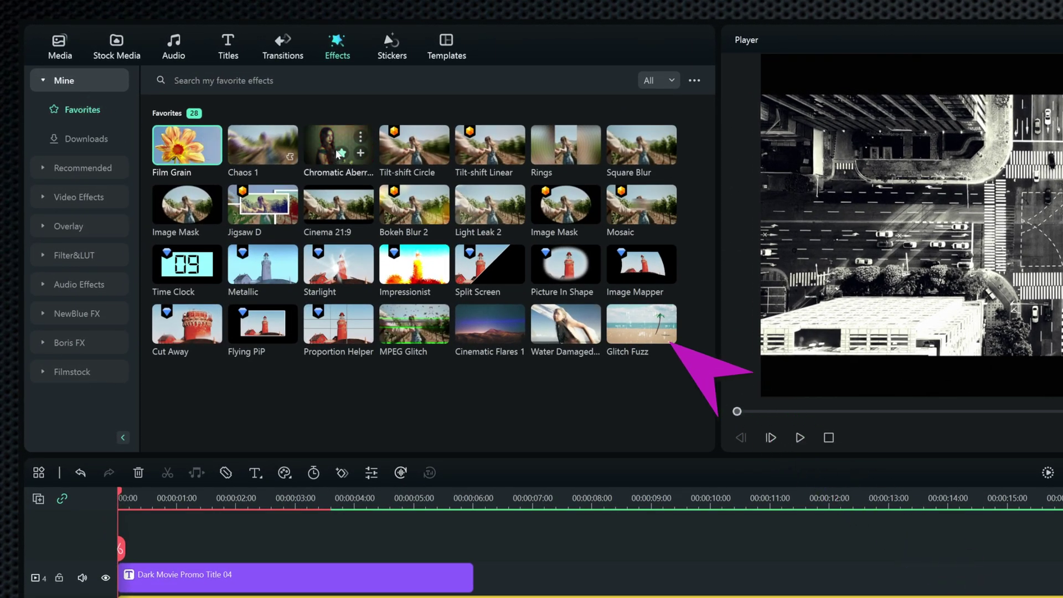
{"action": "left_click_drag", "start_coordinate": [641, 324], "coordinate": [234, 597]}
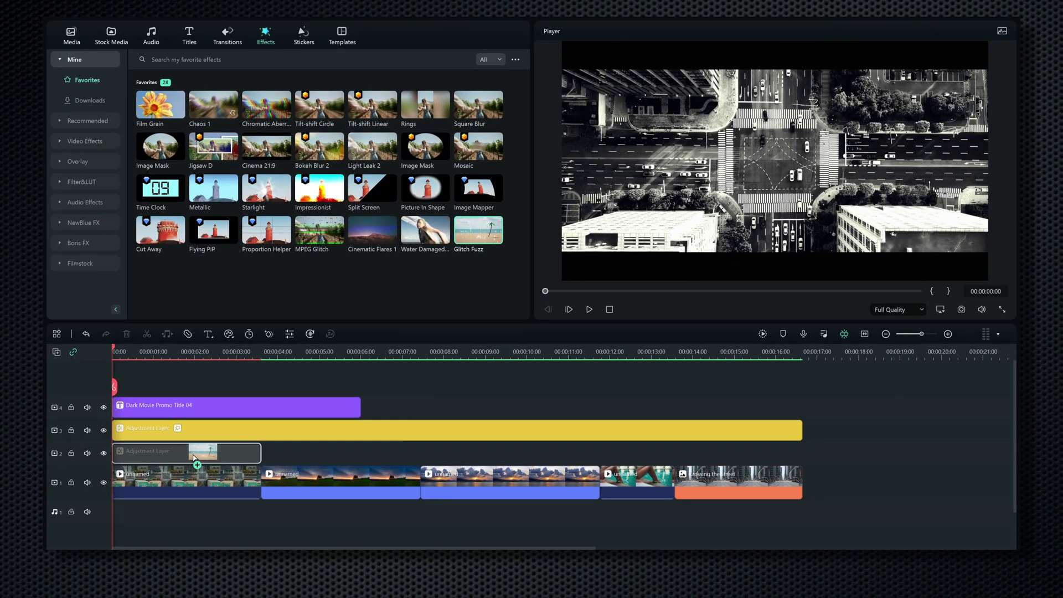
{"action": "left_click_drag", "start_coordinate": [194, 458], "coordinate": [194, 458]}
{"action": "key", "text": "space"}
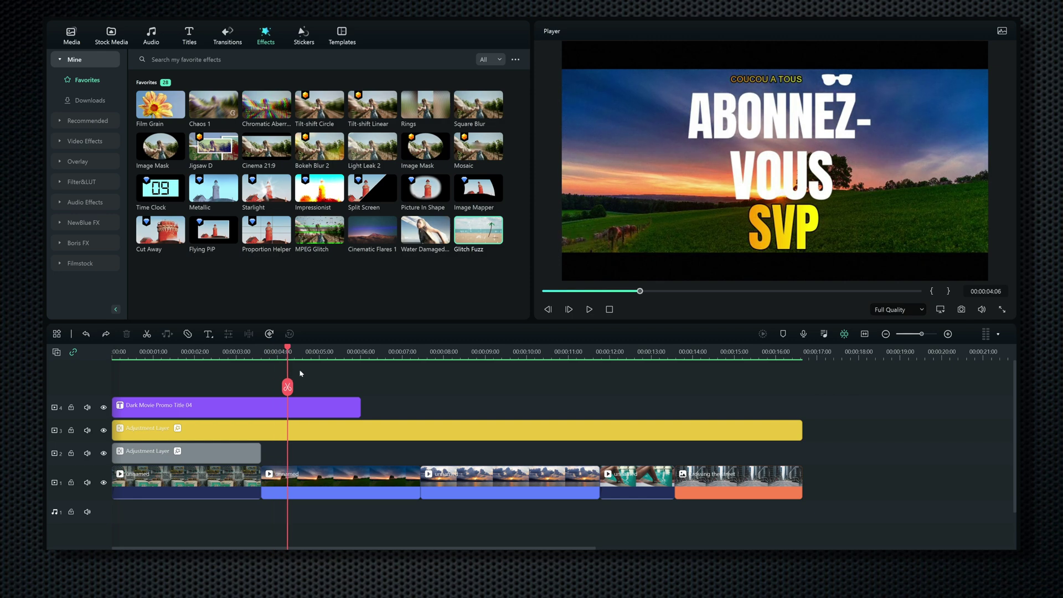
Copy the gray adjustment layer to track 2 above the last clip, trim it to that clip's end, and return the playhead to the start
{"action": "left_click_drag", "start_coordinate": [279, 357], "coordinate": [720, 375]}
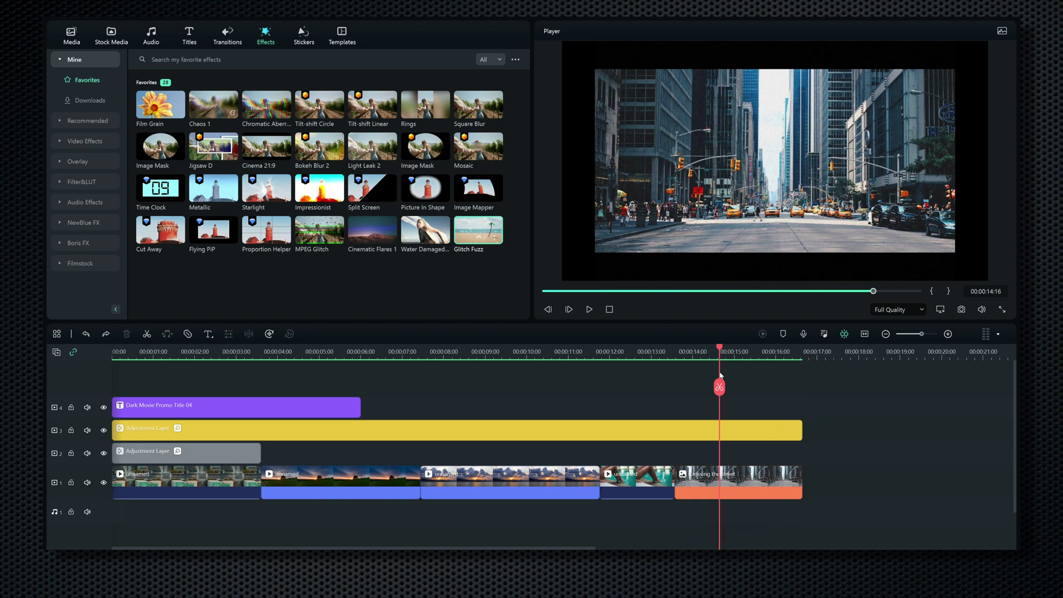
{"action": "left_click", "coordinate": [211, 452]}
{"action": "right_click", "coordinate": [211, 452]}
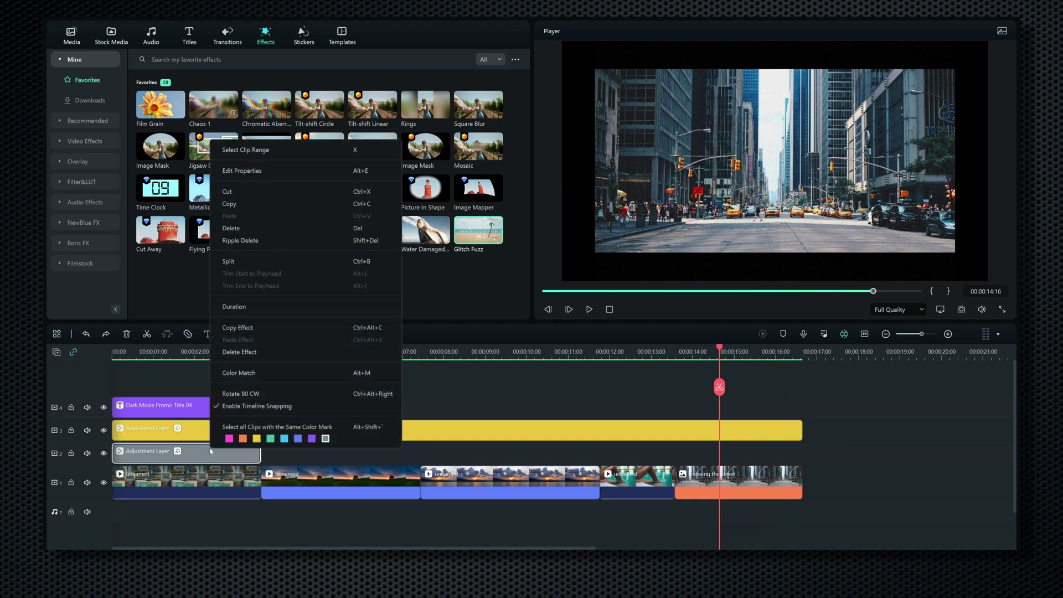
{"action": "left_click", "coordinate": [247, 203]}
{"action": "left_click", "coordinate": [674, 350]}
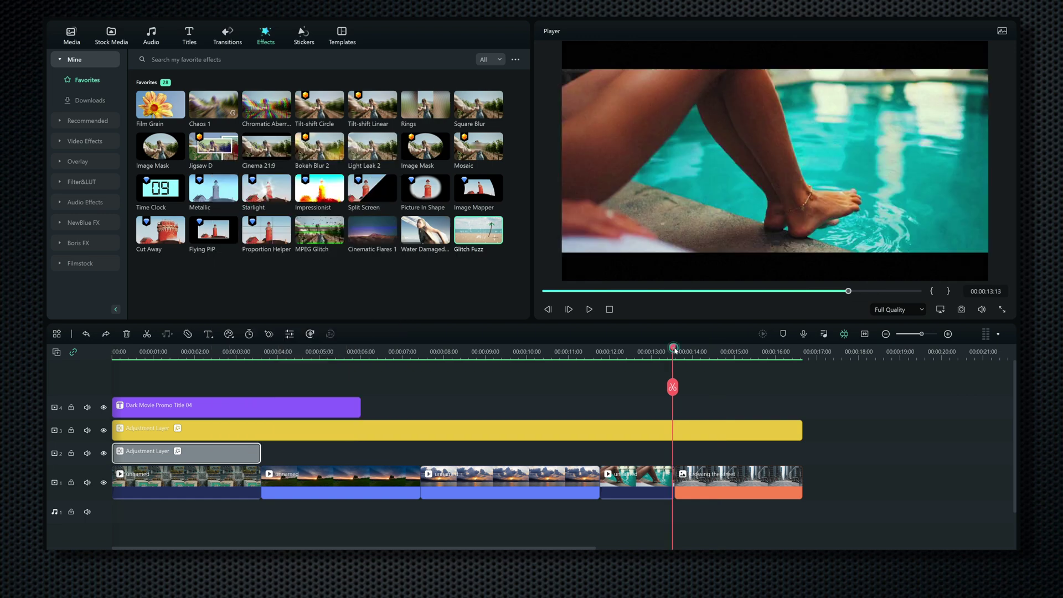
{"action": "left_click_drag", "start_coordinate": [674, 347], "coordinate": [678, 347]}
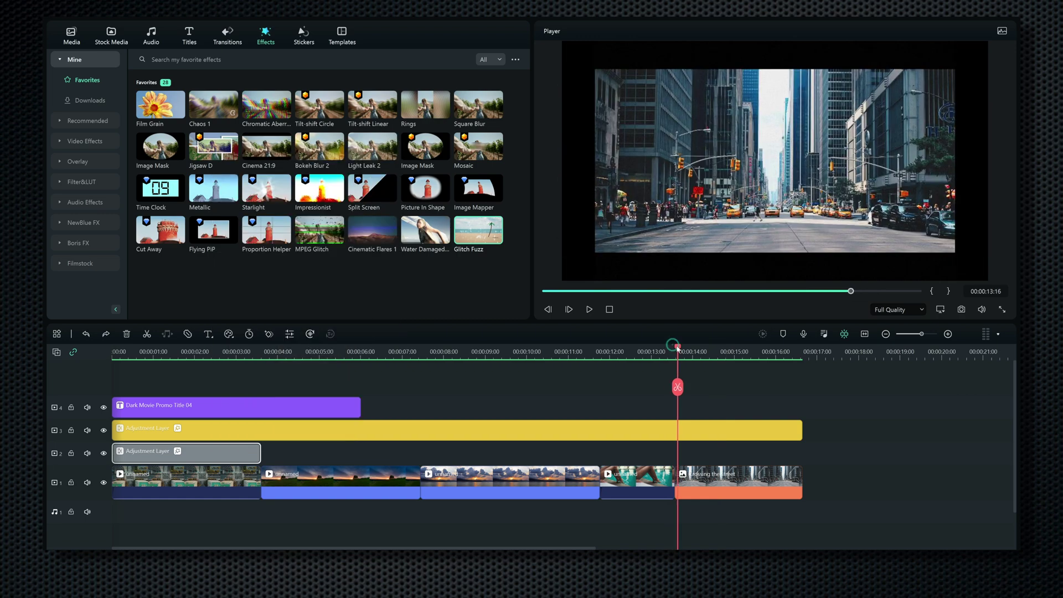
{"action": "key", "text": "ctrl+v"}
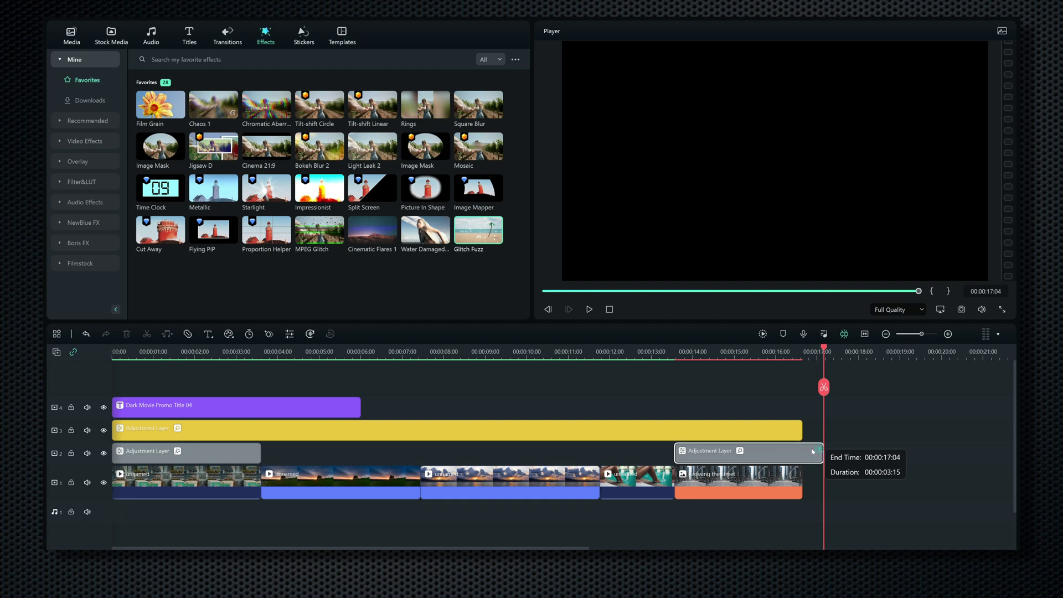
{"action": "left_click_drag", "start_coordinate": [812, 452], "coordinate": [802, 451]}
{"action": "left_click_drag", "start_coordinate": [688, 350], "coordinate": [112, 354]}
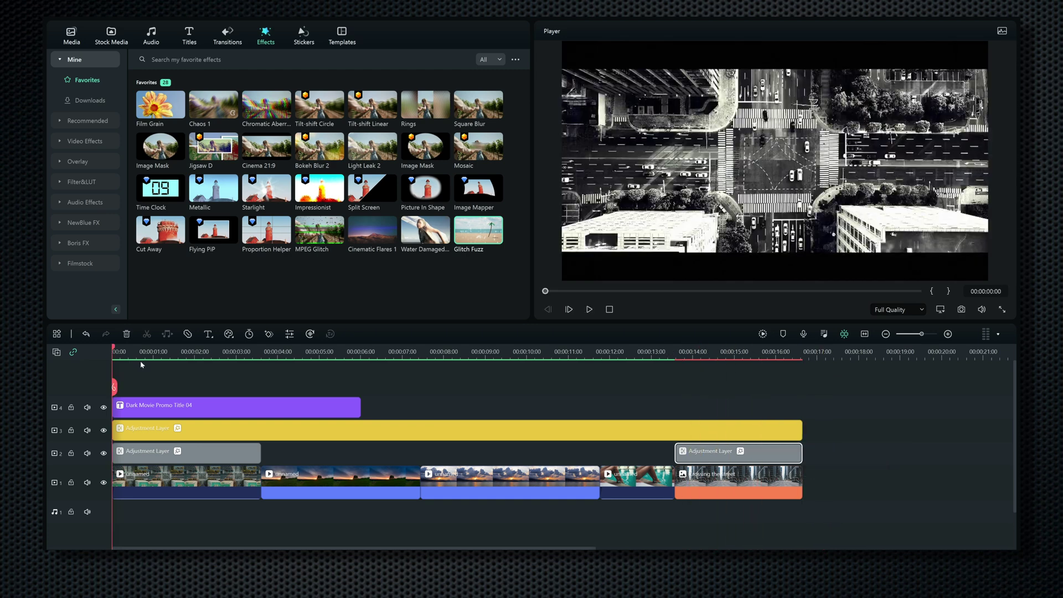